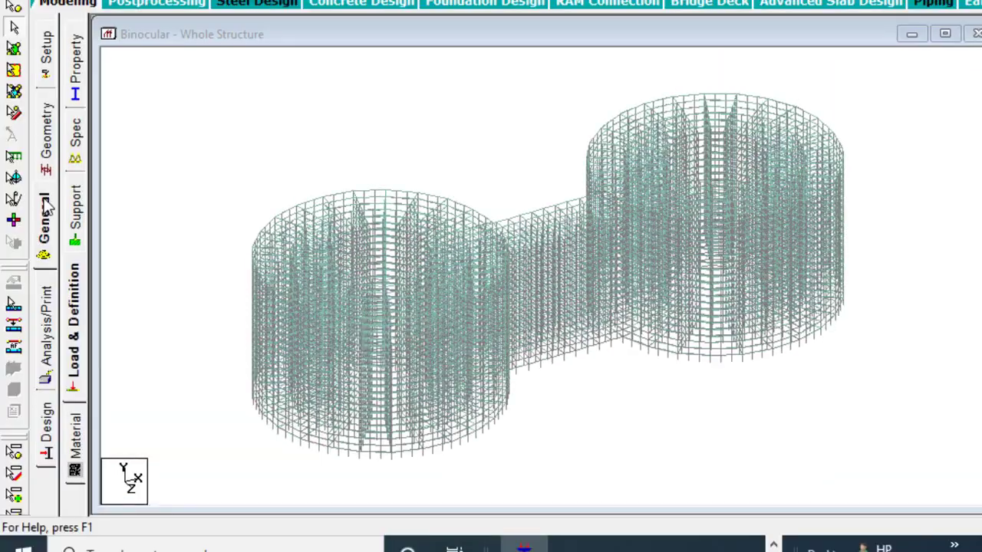
Create primary load case 1 with the title DEAD LOAD and the loading type Dead
left_click(74, 323)
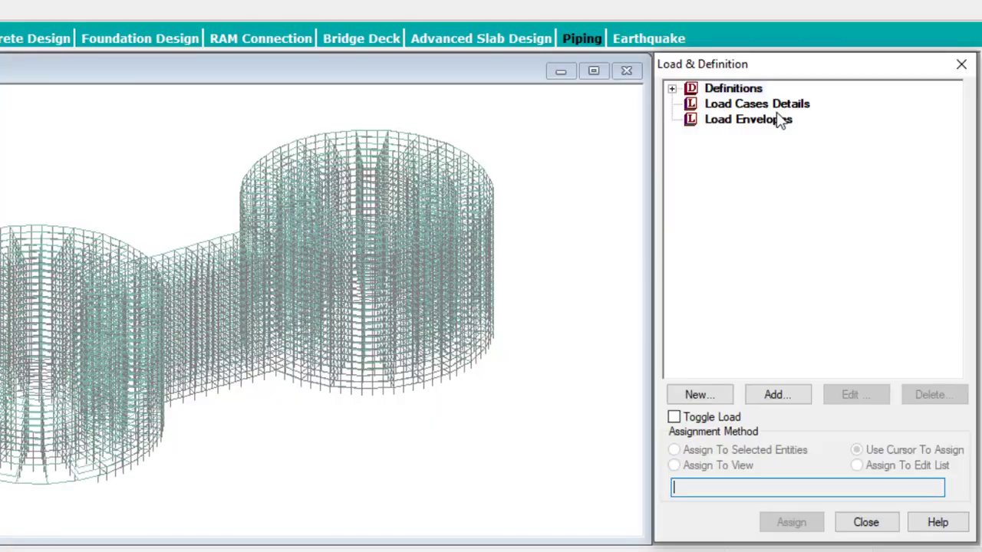
left_click(981, 76)
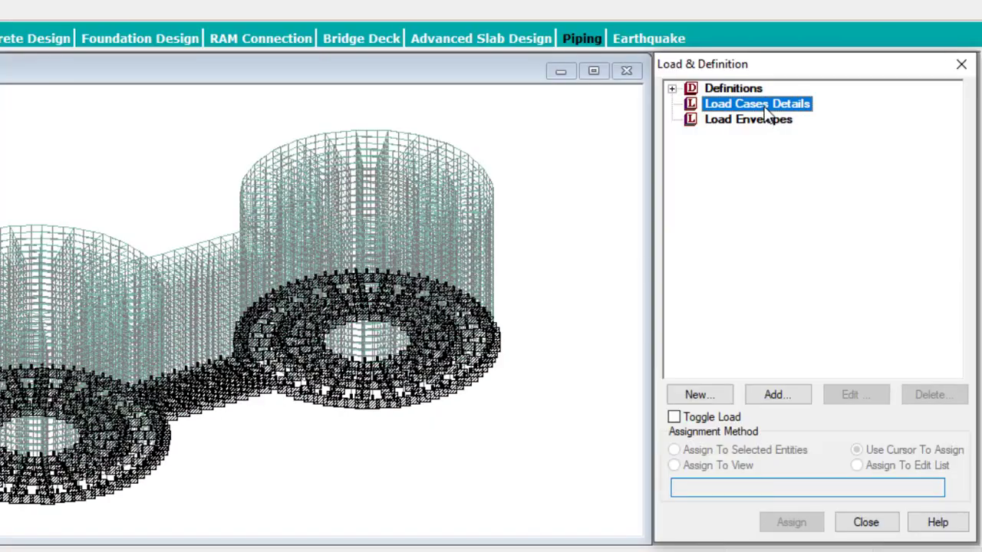
left_click(775, 399)
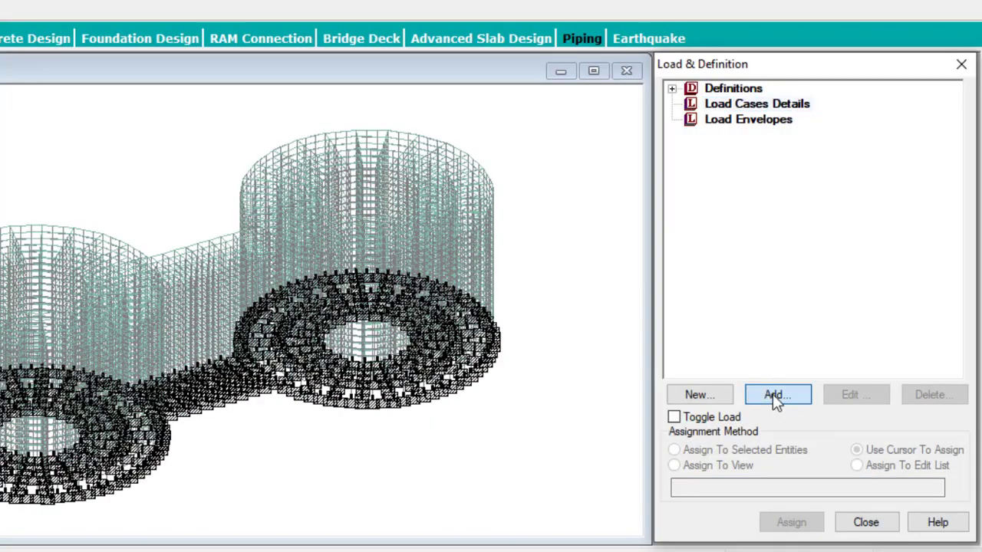
left_click_drag(342, 253, 189, 258)
type("DEA")
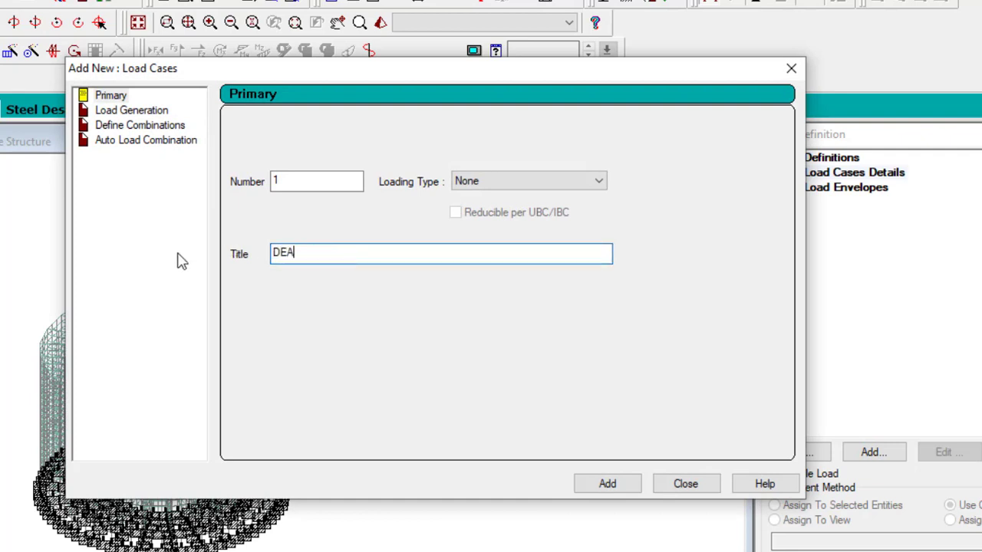
type("D LOAD")
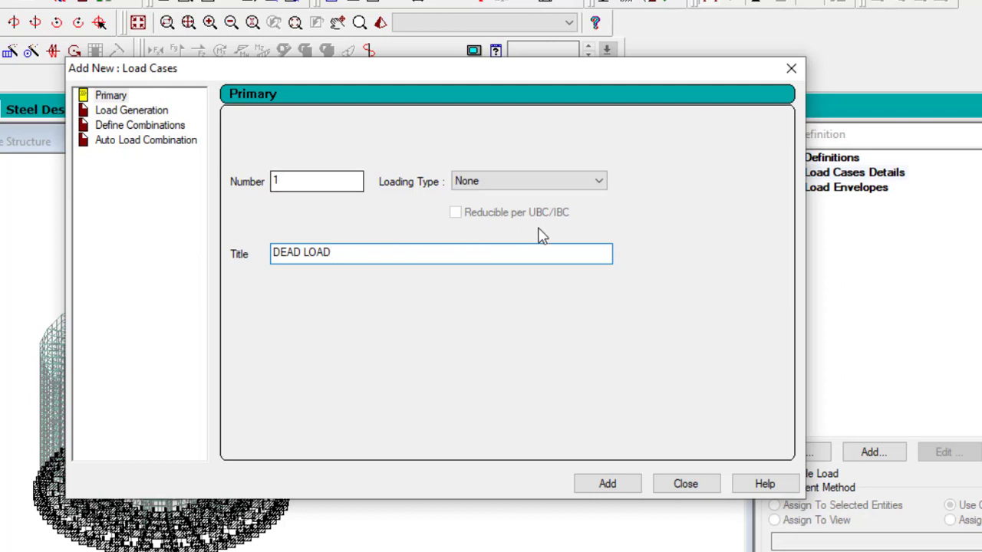
left_click(587, 187)
left_click(541, 198)
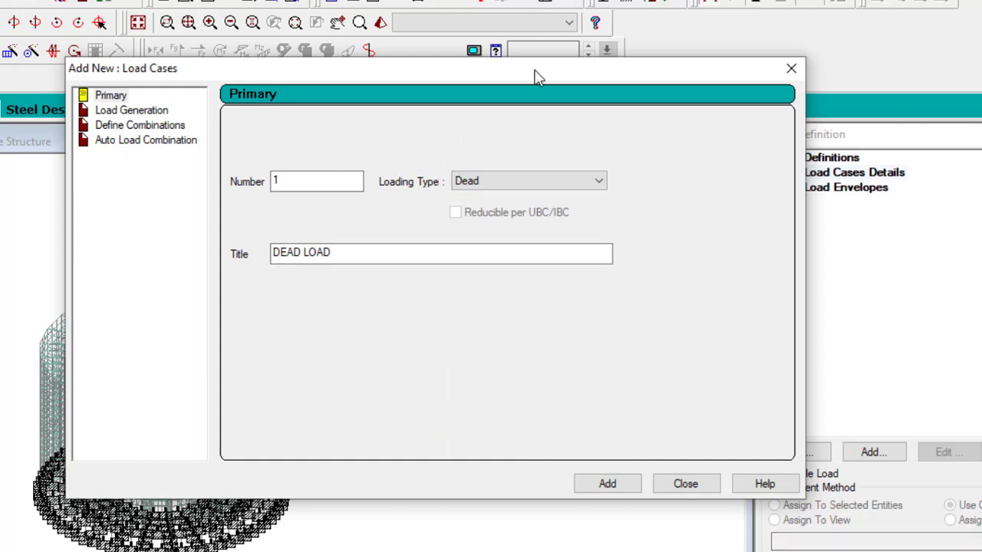
left_click_drag(535, 77, 597, 63)
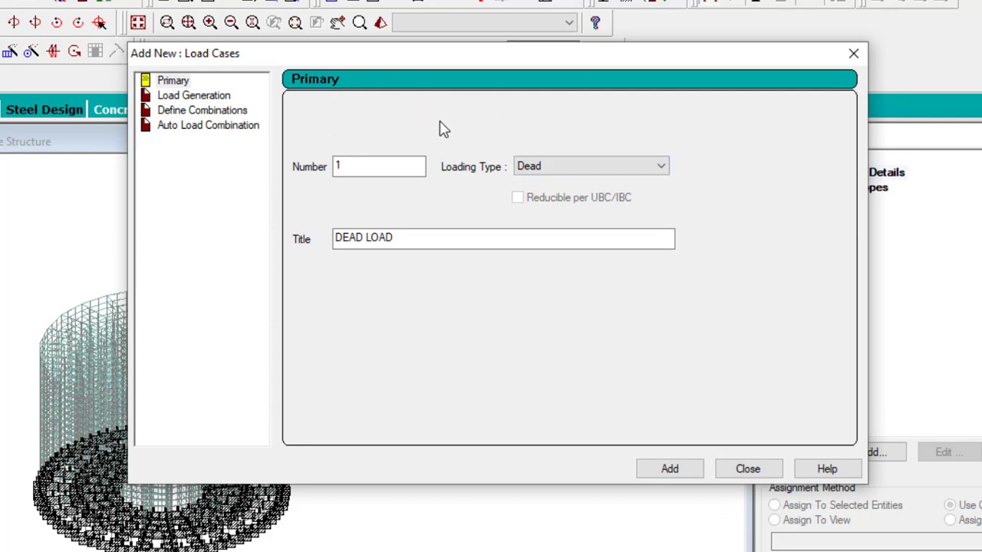
left_click(392, 238)
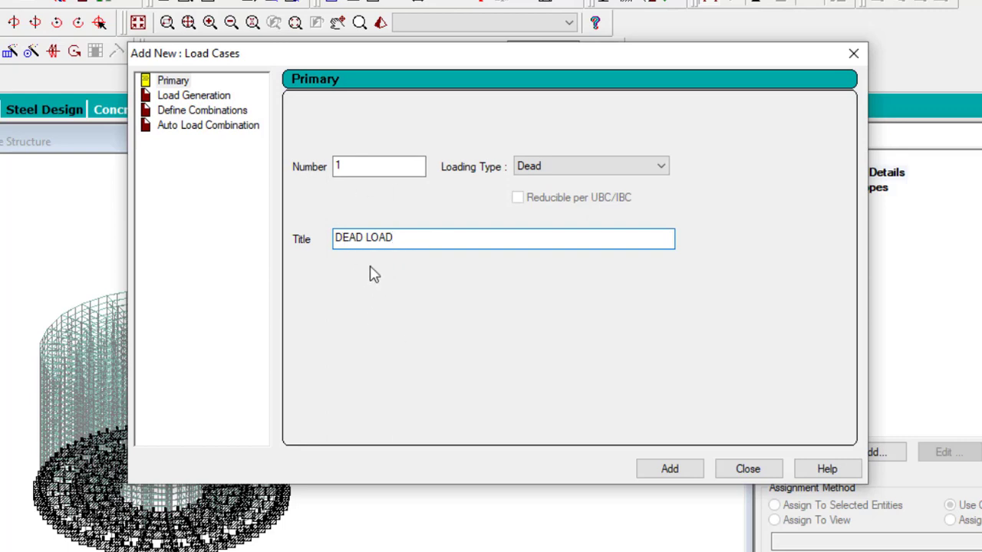
left_click(665, 468)
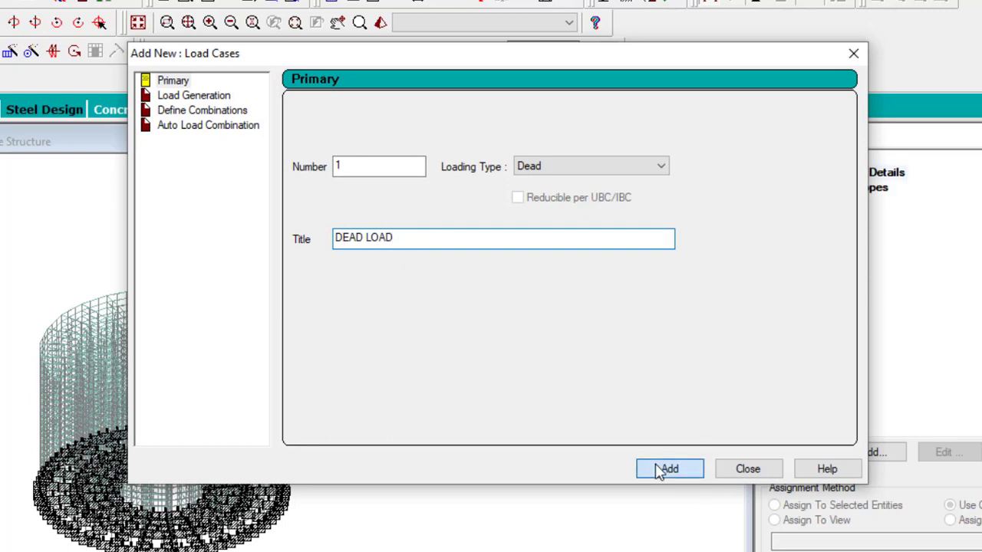
left_click(745, 467)
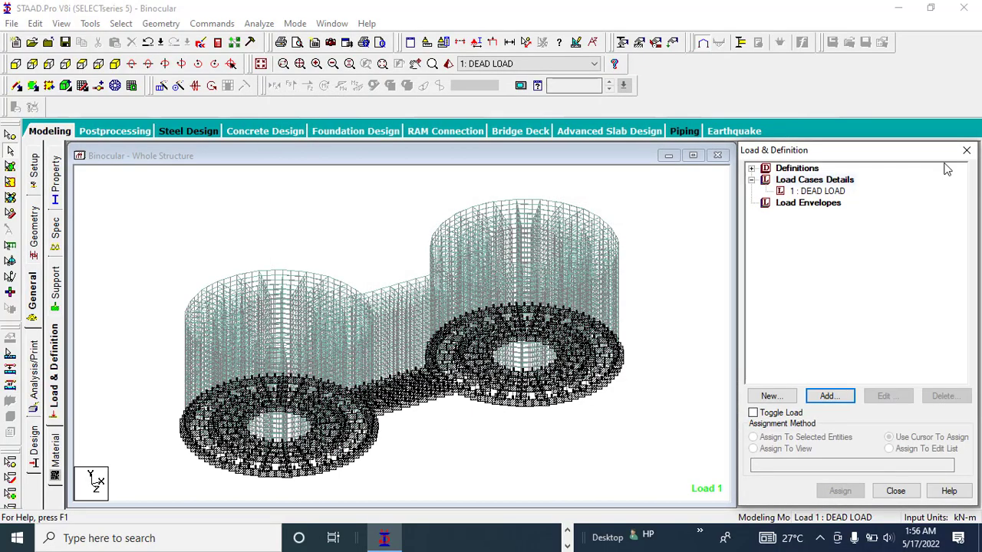
Add a selfweight load in the Y direction with factor -1.4 to the DEAD LOAD case
left_click(822, 193)
left_click(799, 172)
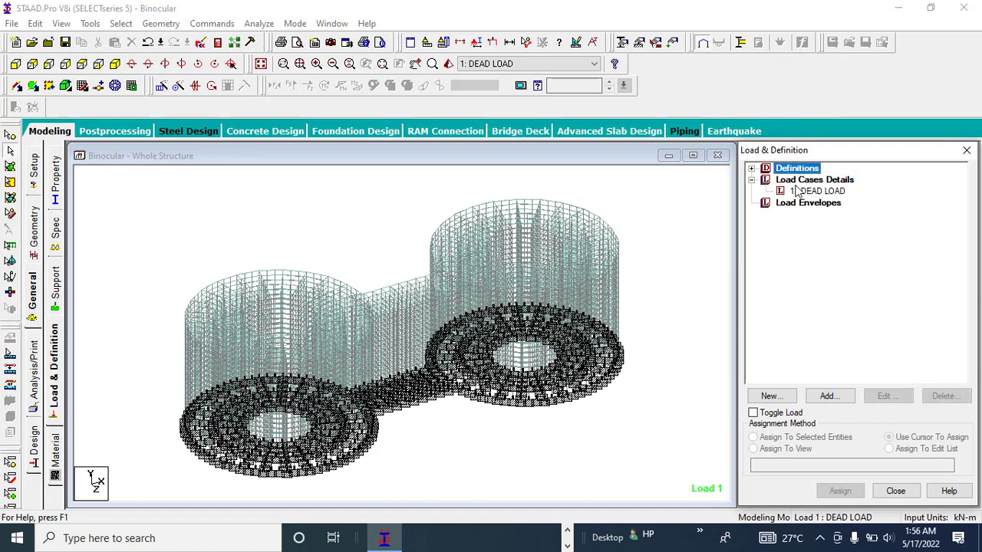
left_click(809, 193)
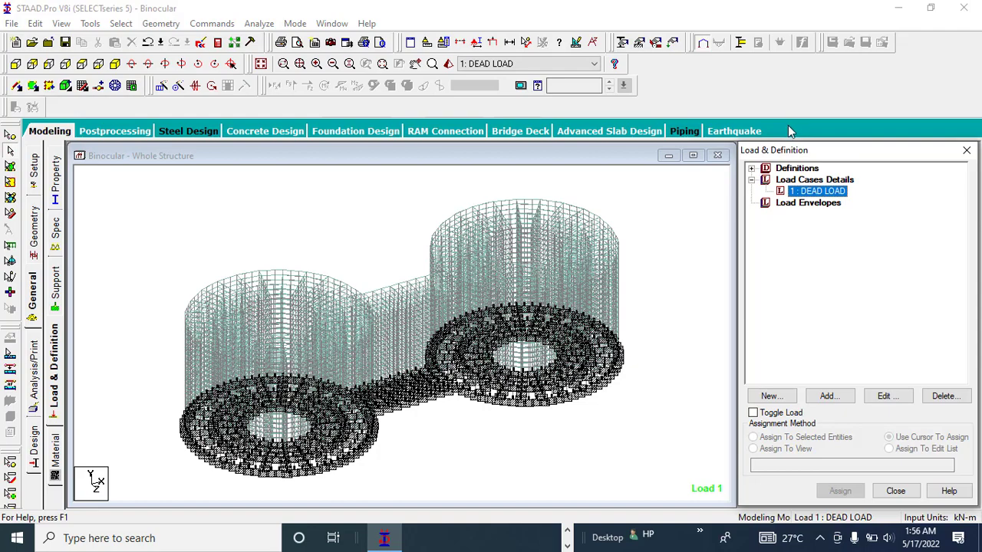
left_click(828, 396)
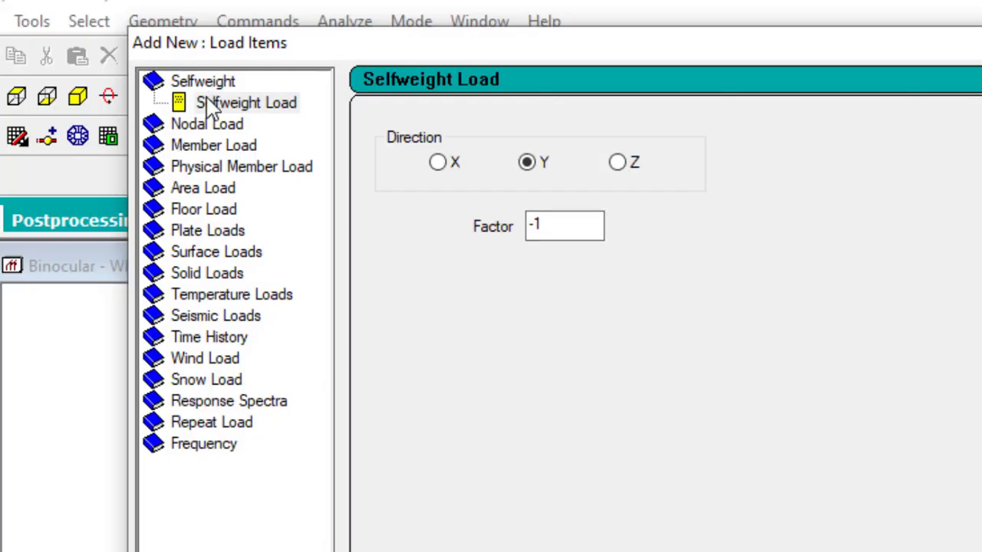
left_click(190, 70)
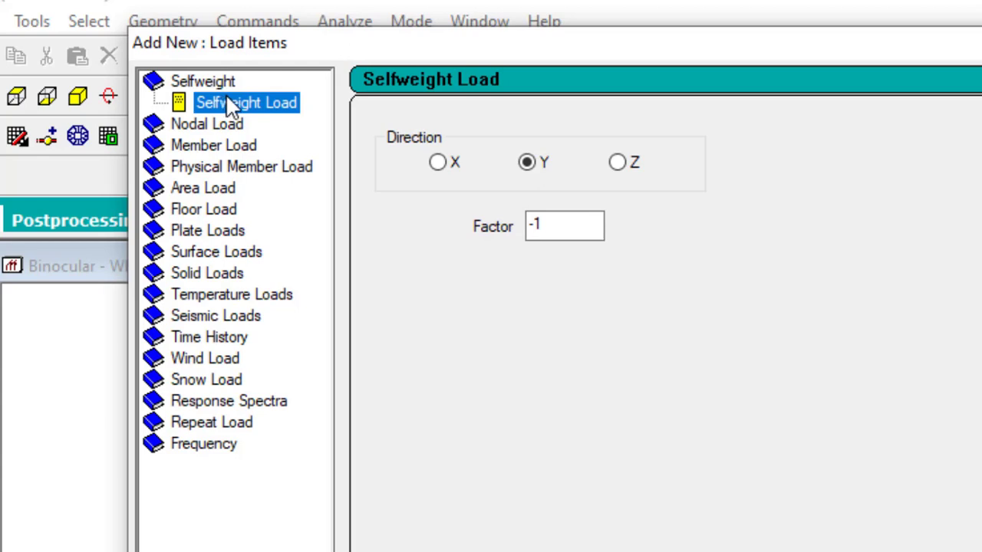
left_click(569, 226)
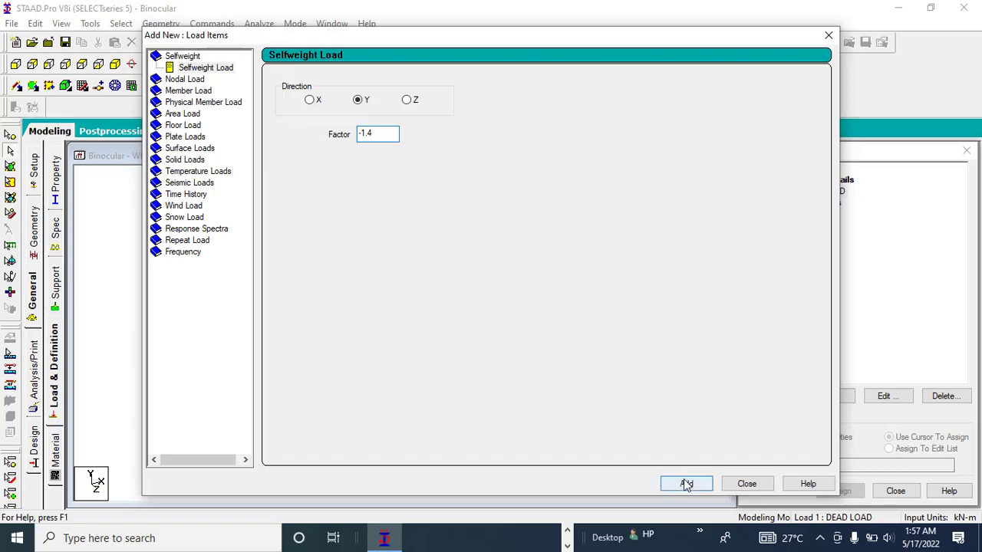
left_click(682, 483)
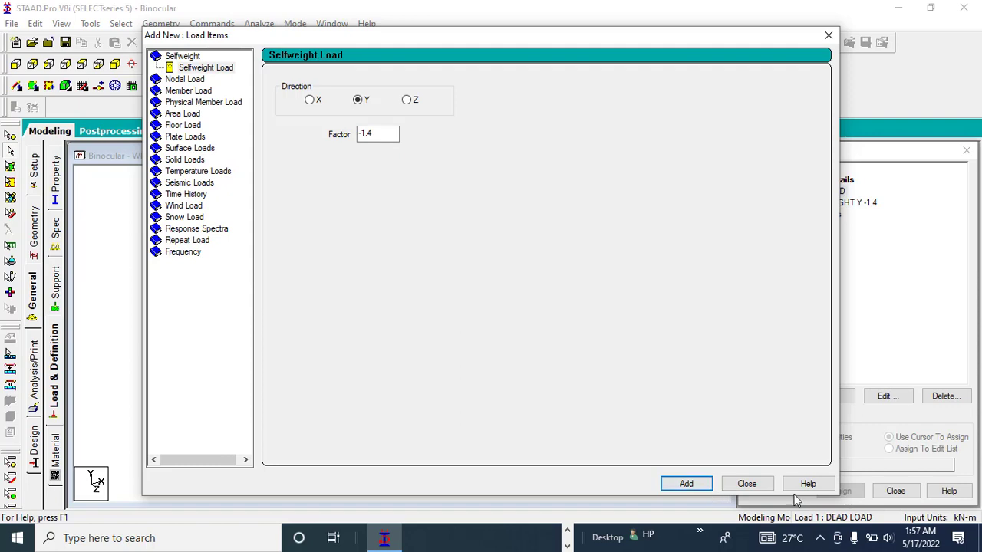
left_click(748, 484)
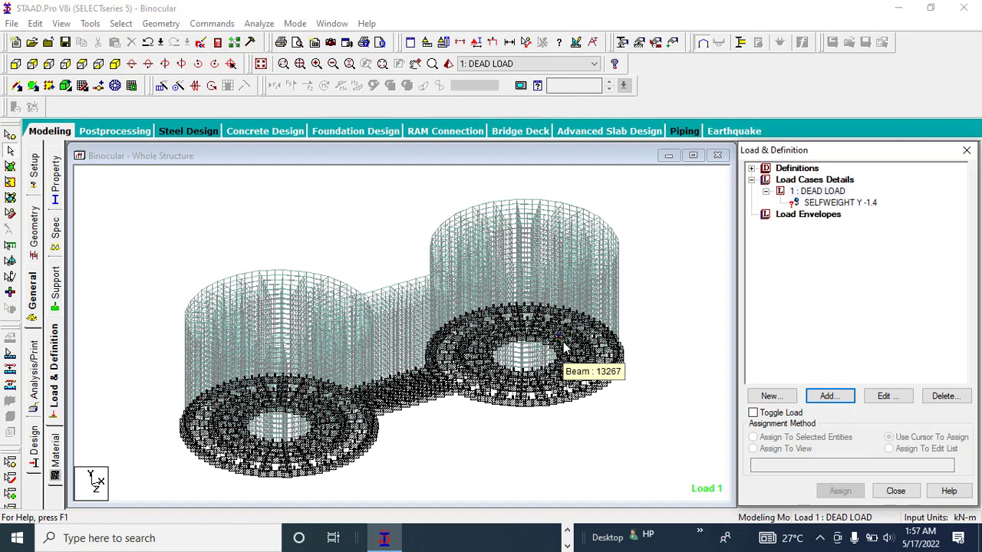
Assign the selfweight load to the whole structure with the Assign To View method, and clear the member selection
left_click(840, 203)
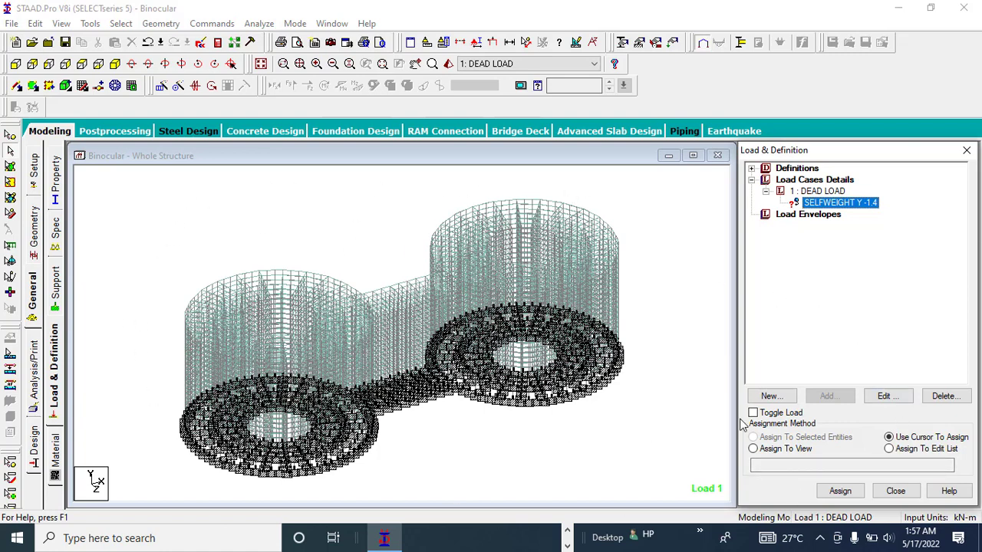
left_click(782, 448)
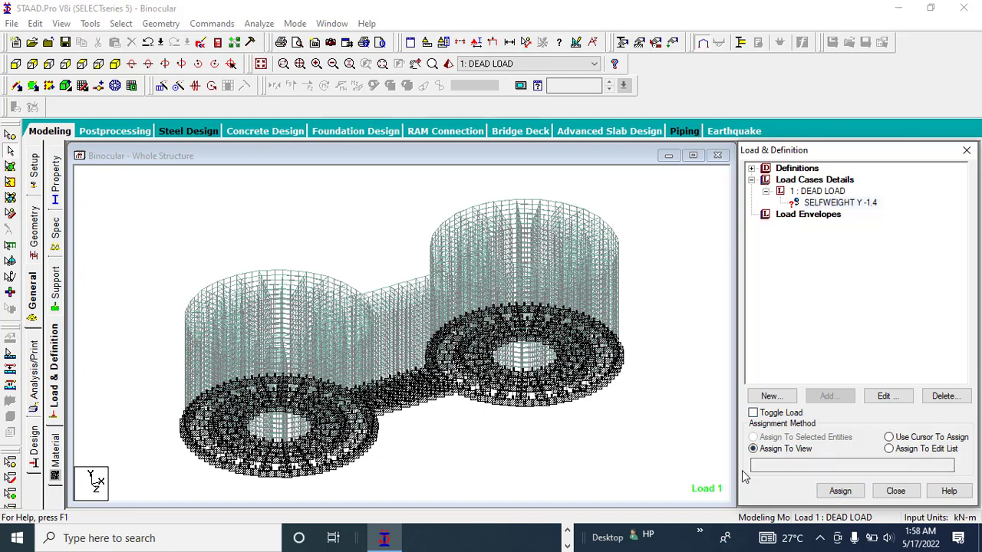
left_click(845, 496)
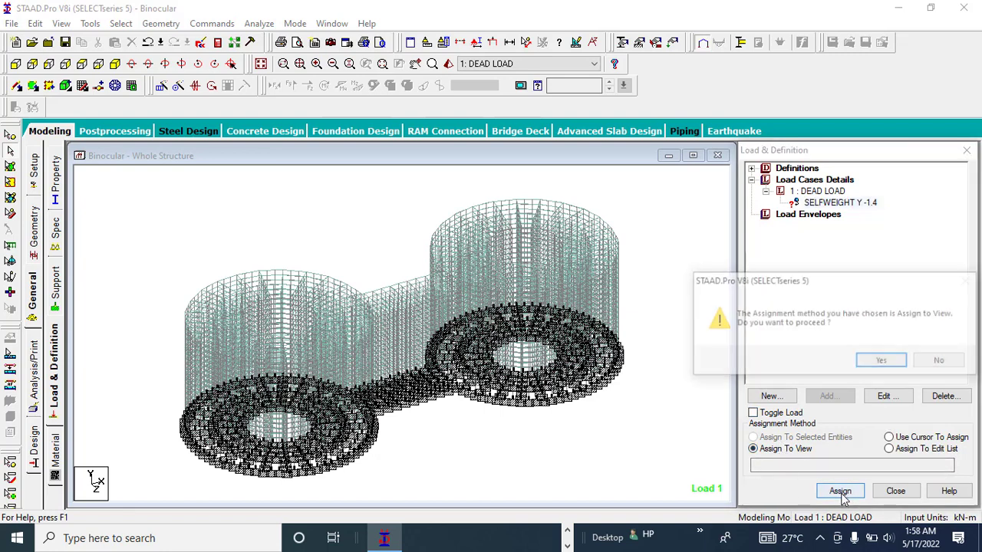
left_click(883, 363)
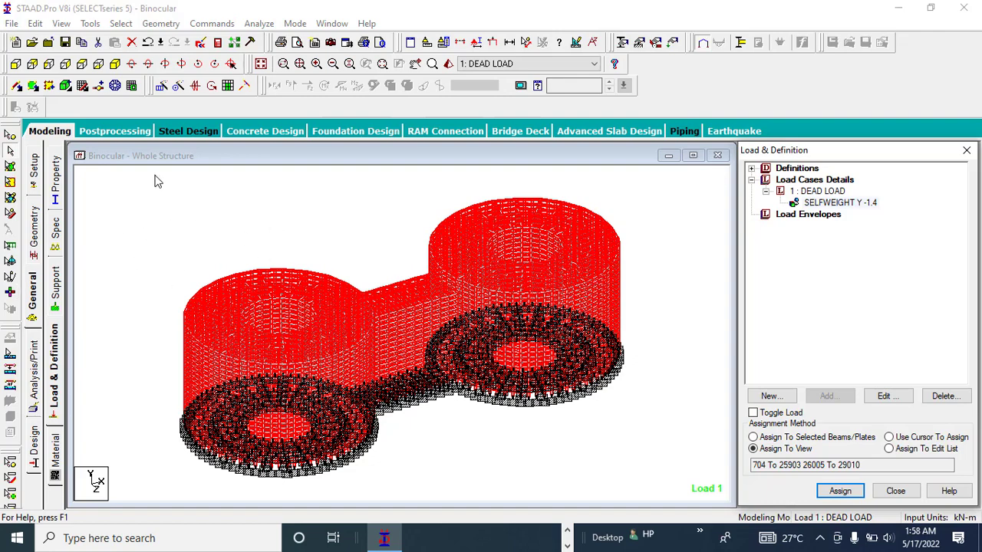
left_click(182, 210)
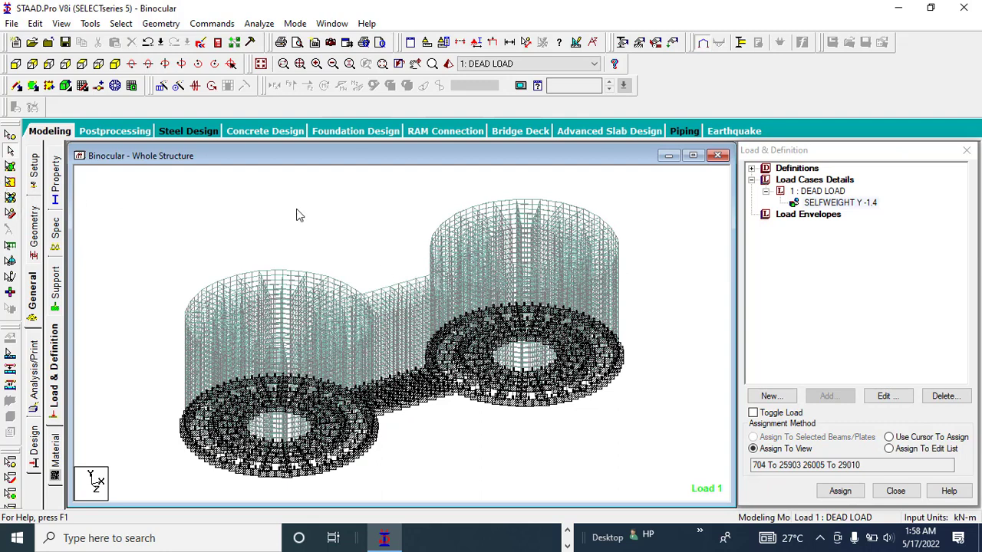
Add a Perform Analysis command with the No Print option
left_click(36, 360)
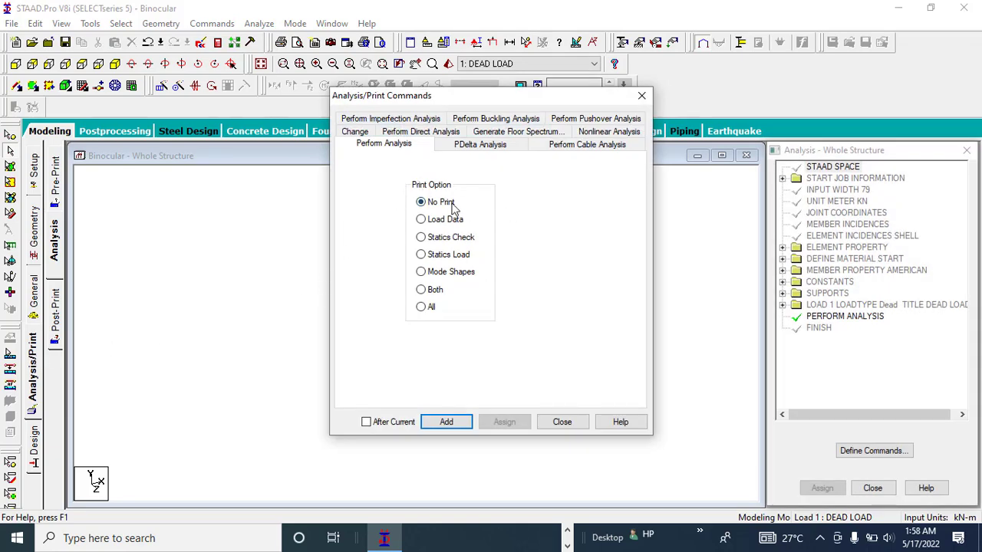
left_click(445, 422)
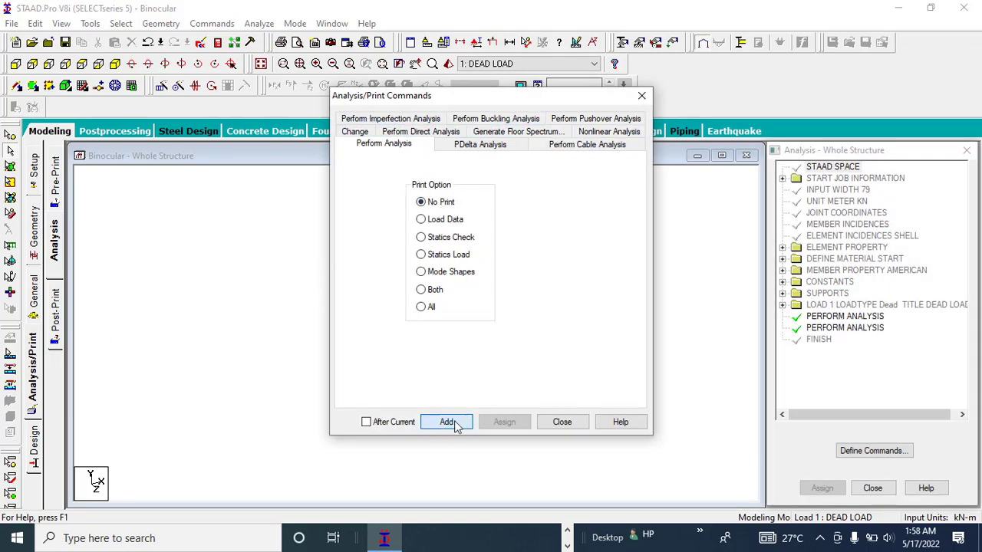
left_click(562, 423)
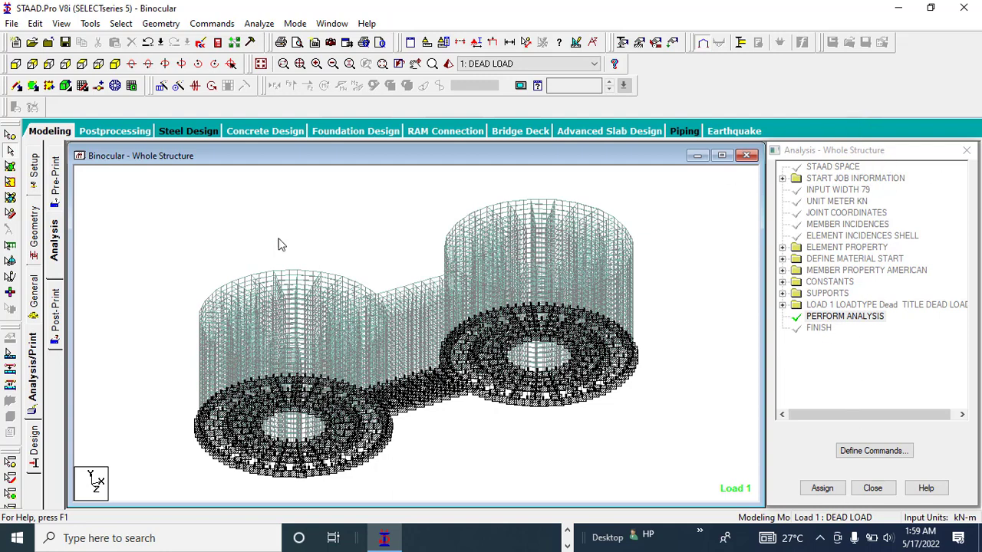
Run the analysis of the structure, saving the modified model first
left_click(259, 24)
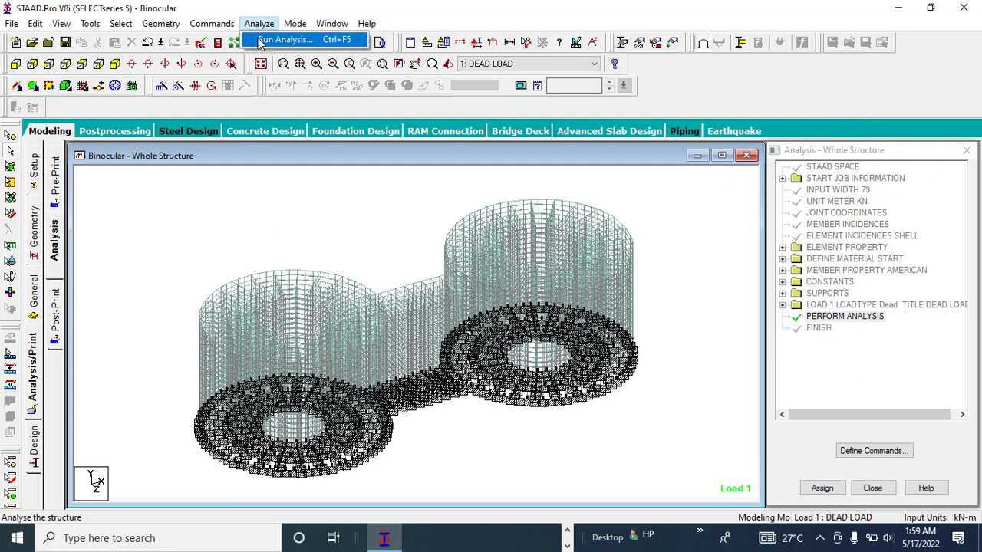
left_click(260, 42)
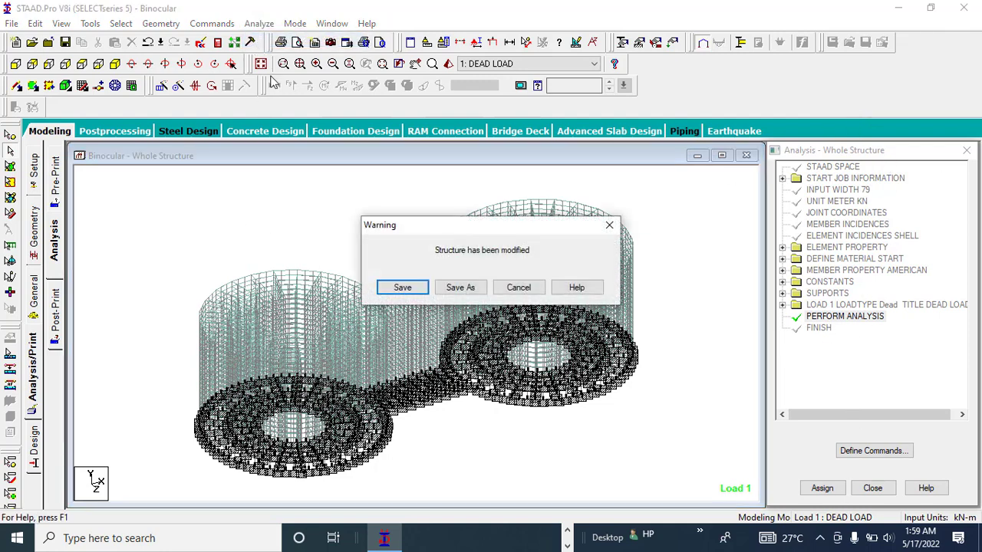
left_click(395, 293)
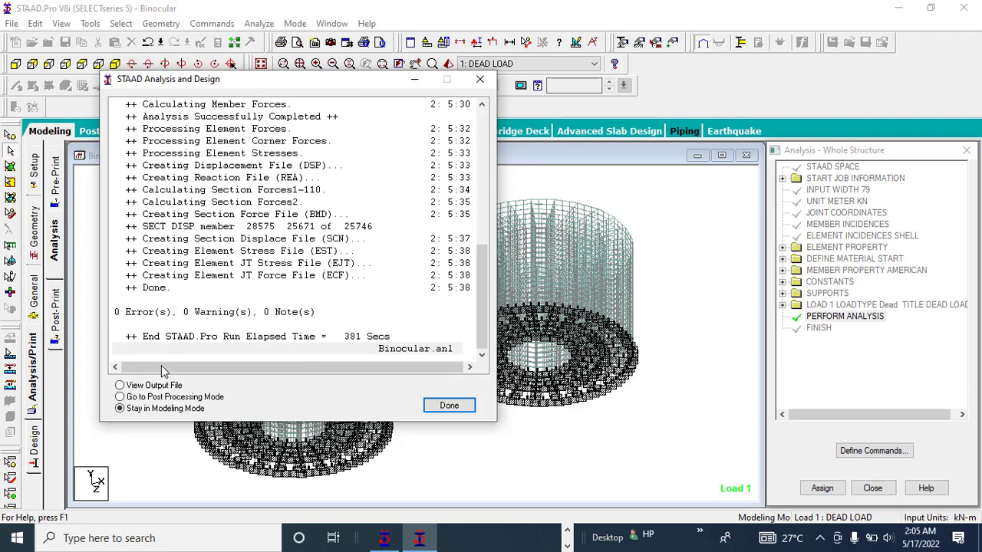
Go to post-processing mode and accept the results setup with the DEAD LOAD case selected
left_click(149, 400)
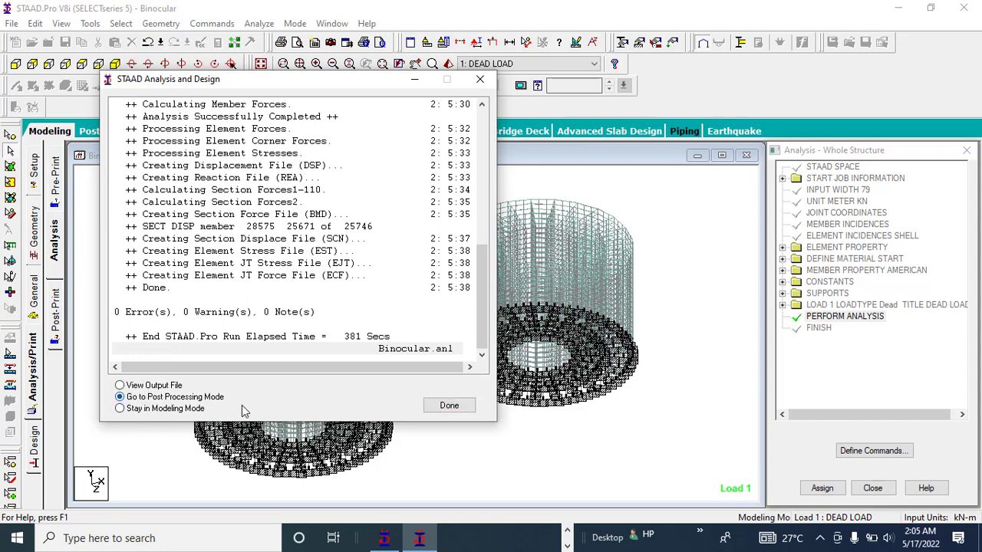
left_click(450, 410)
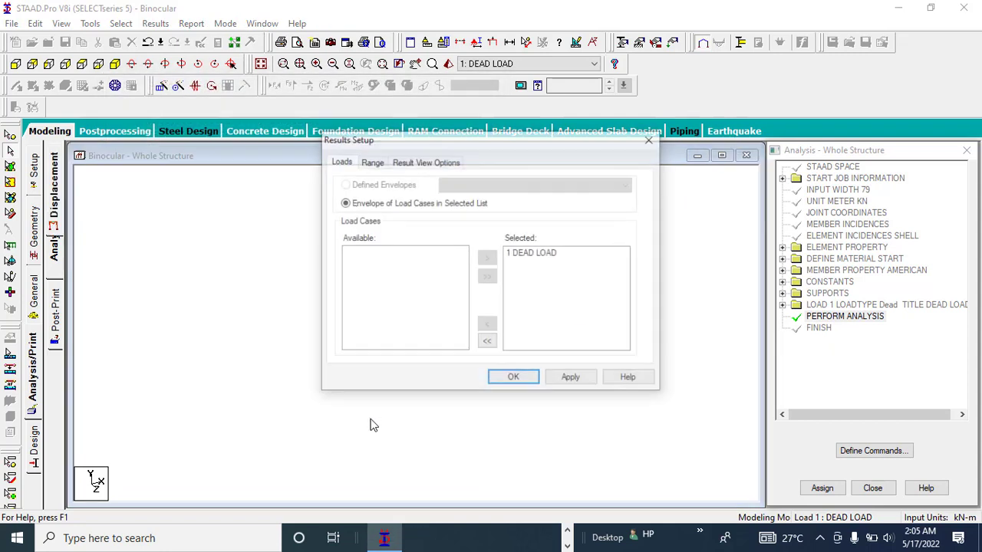
left_click(525, 380)
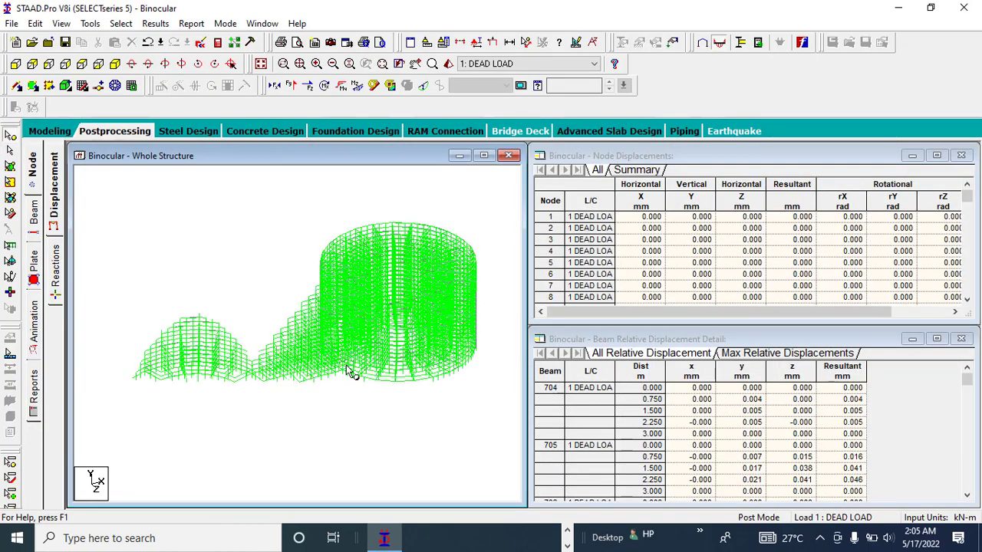
Fill the workspace with the structure view by closing both displacement tables, and hide the displacement diagram
left_click(963, 155)
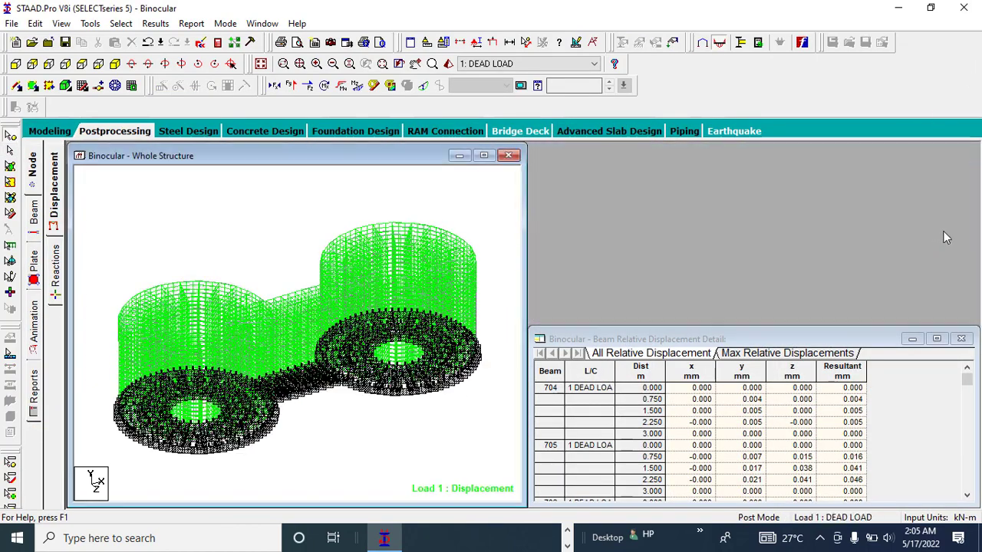
left_click(961, 338)
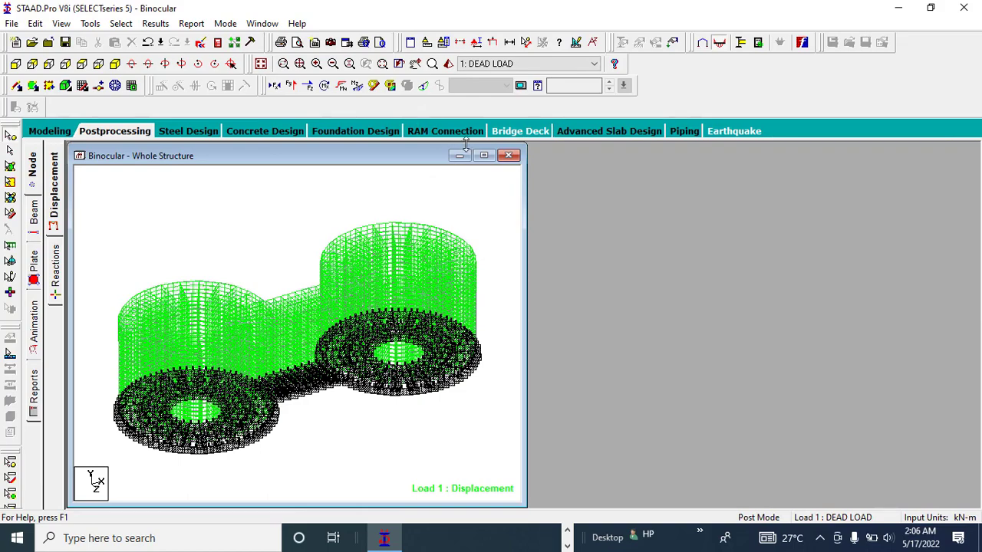
left_click(484, 156)
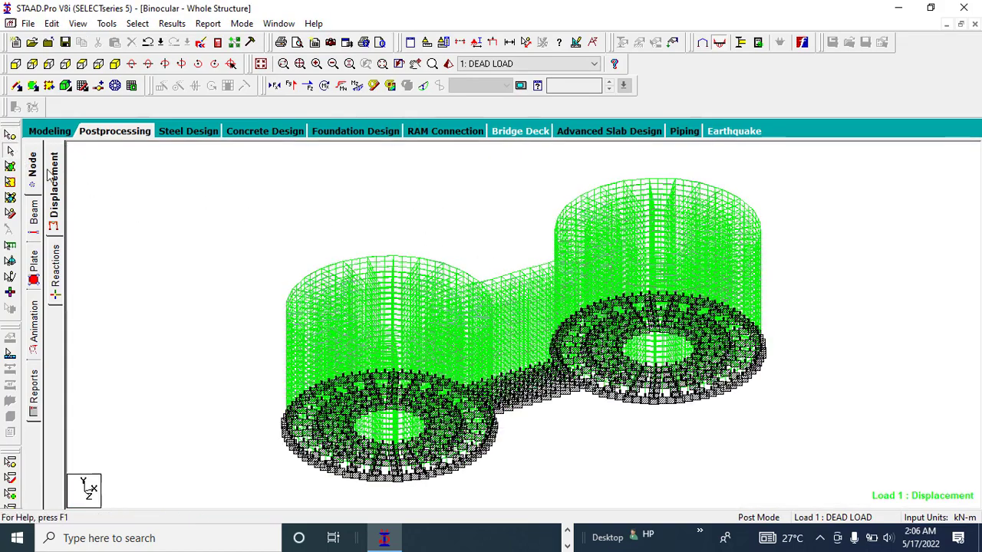
left_click(425, 86)
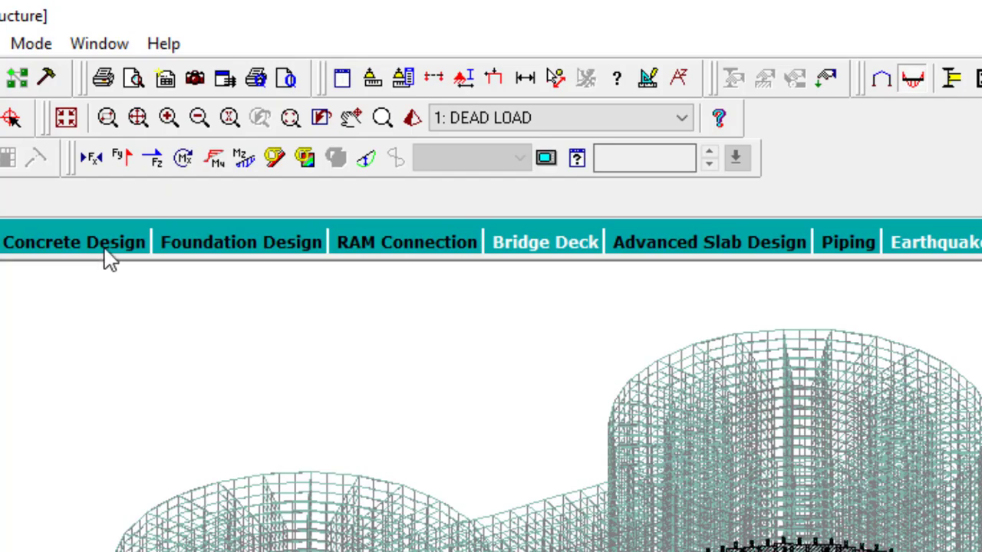
Display the Shear Y diagram on the whole structure for the DEAD LOAD case, and hide it again
left_click(121, 160)
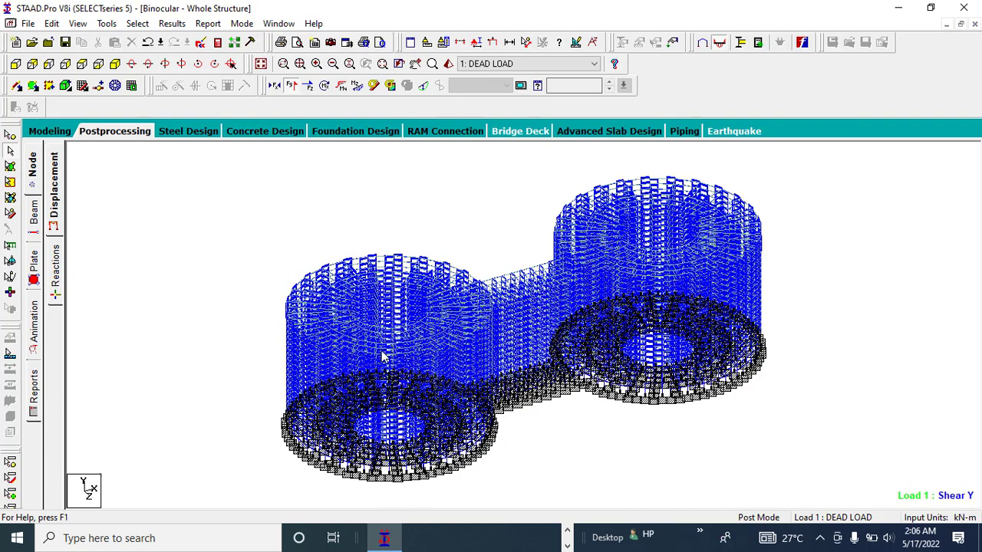
mouse_move(372, 352)
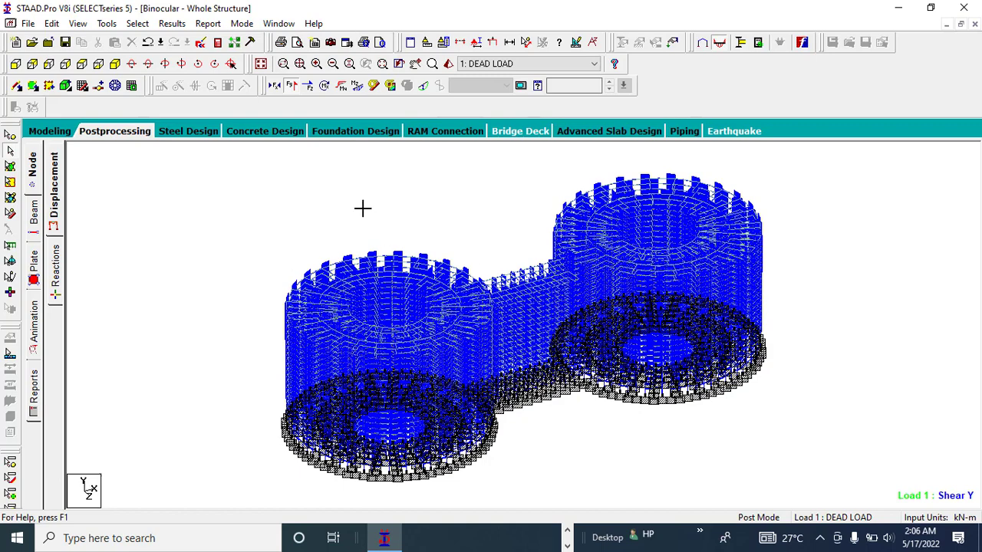
left_click(290, 86)
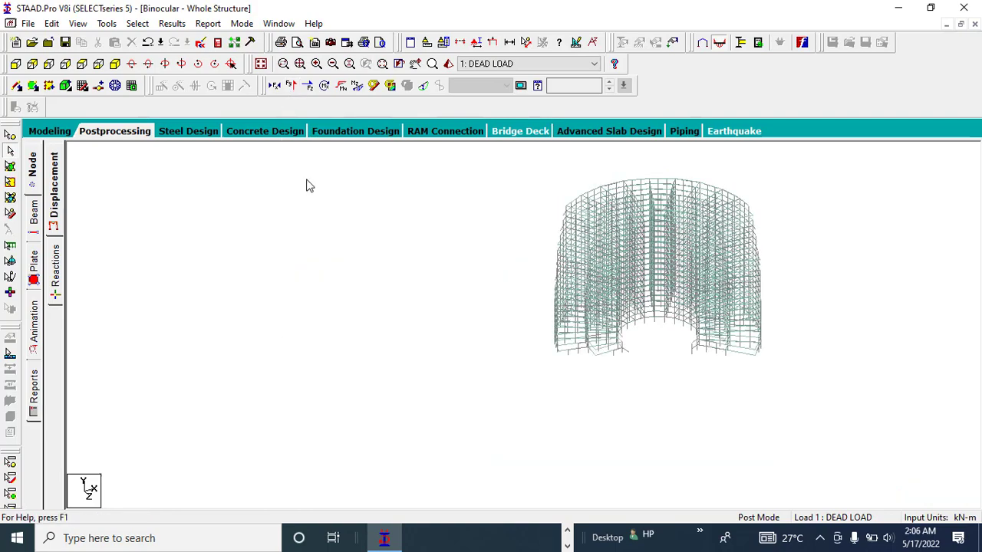
Open beam 23437 on the top ring of the front cylinder and review its geometry, property, loading and shear bending details
scroll(357, 269, "up", 2)
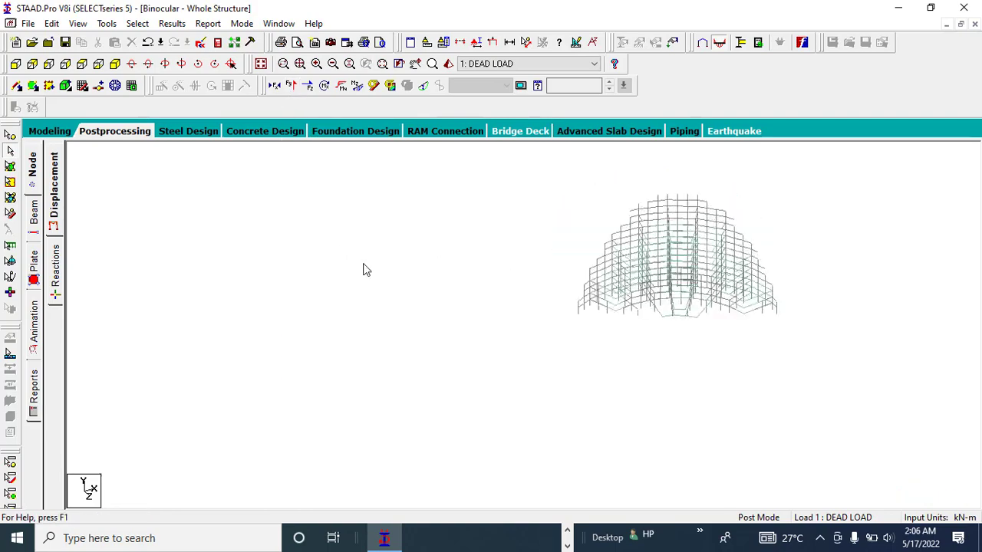
scroll(357, 269, "up", 5)
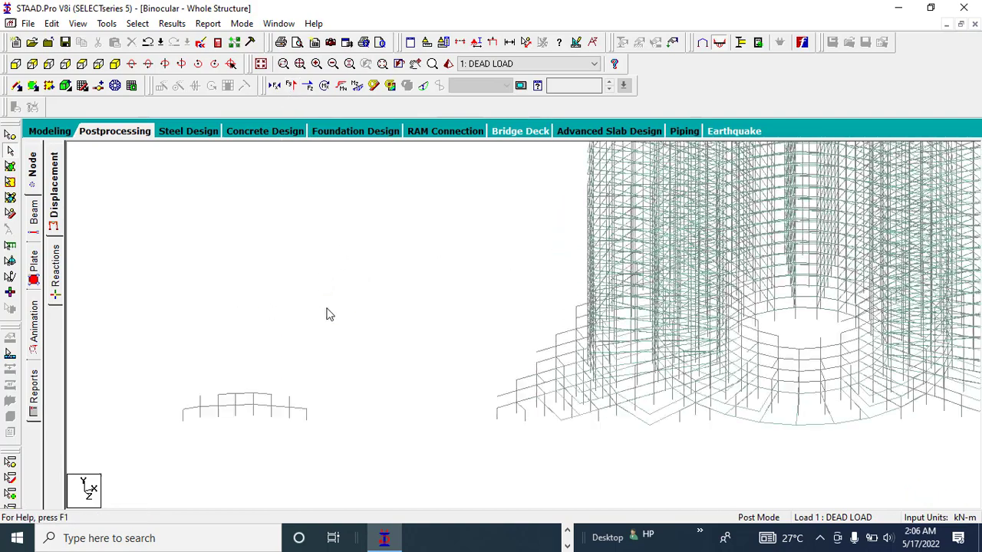
scroll(254, 222, "up", 2)
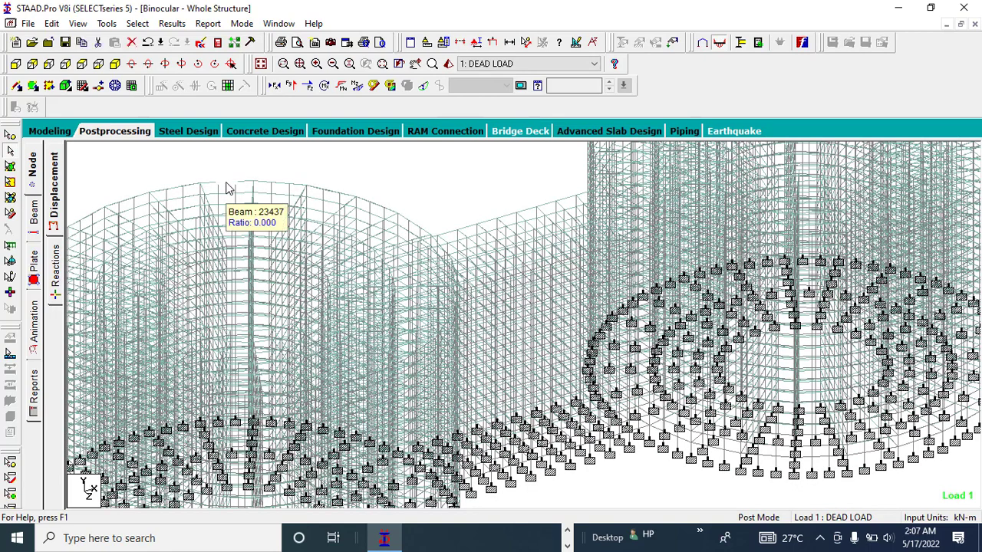
double_click(227, 189)
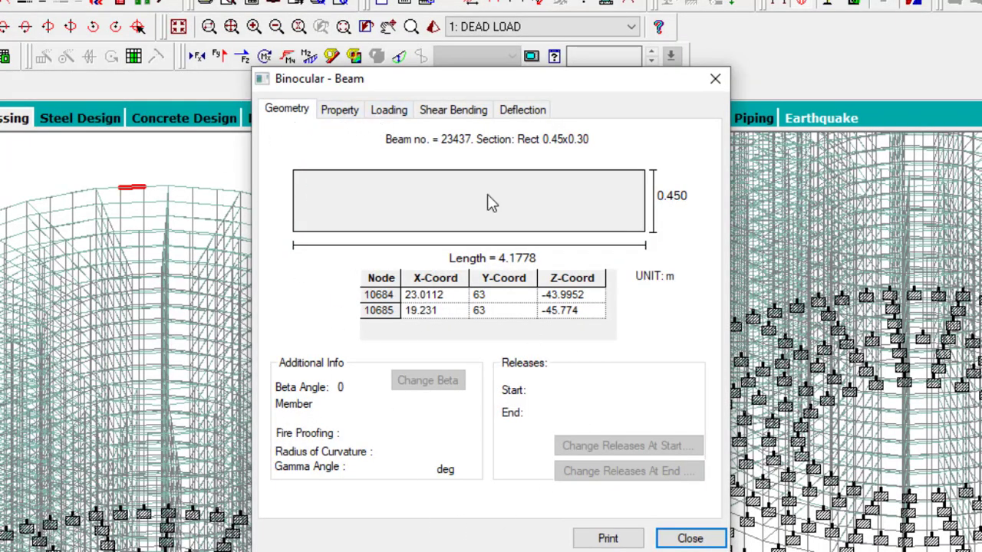
left_click(336, 112)
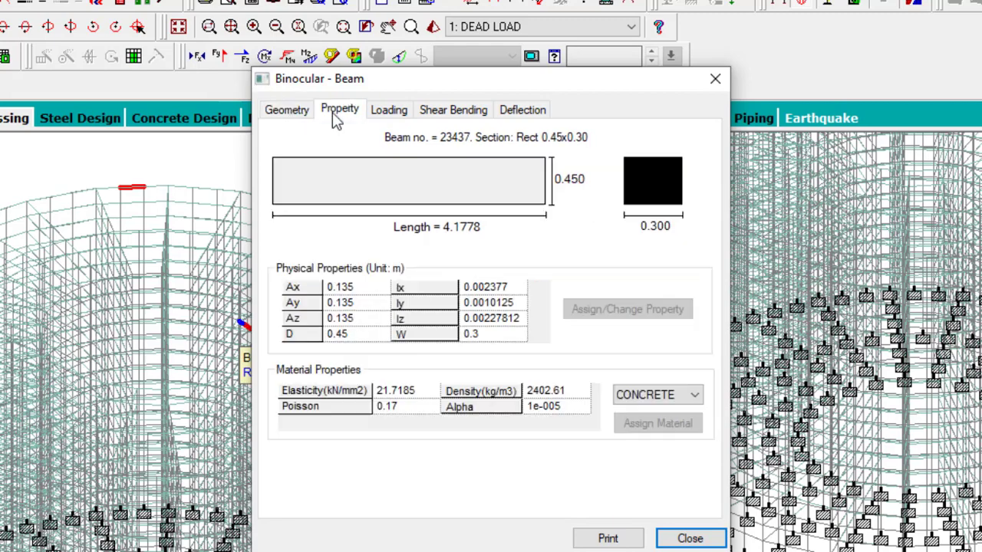
left_click(384, 111)
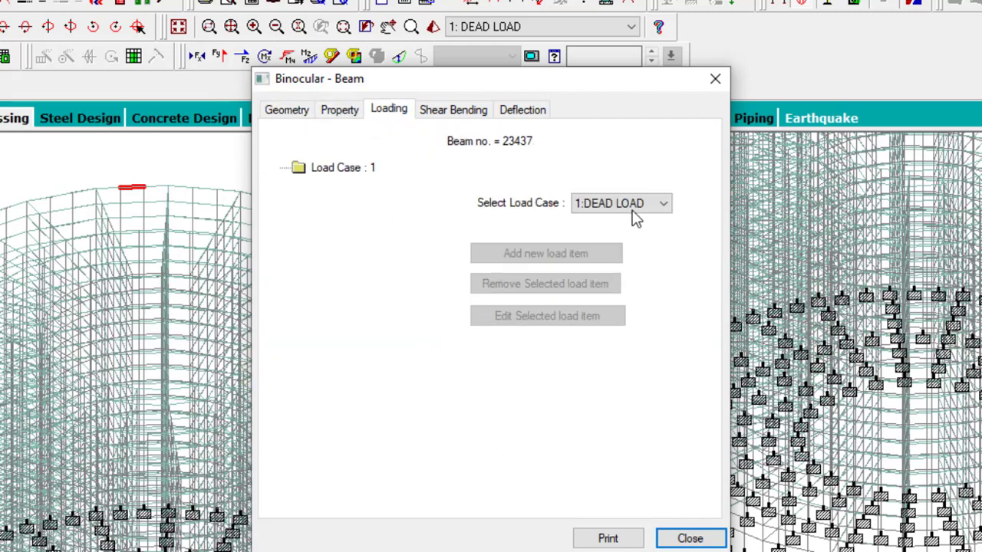
left_click(453, 111)
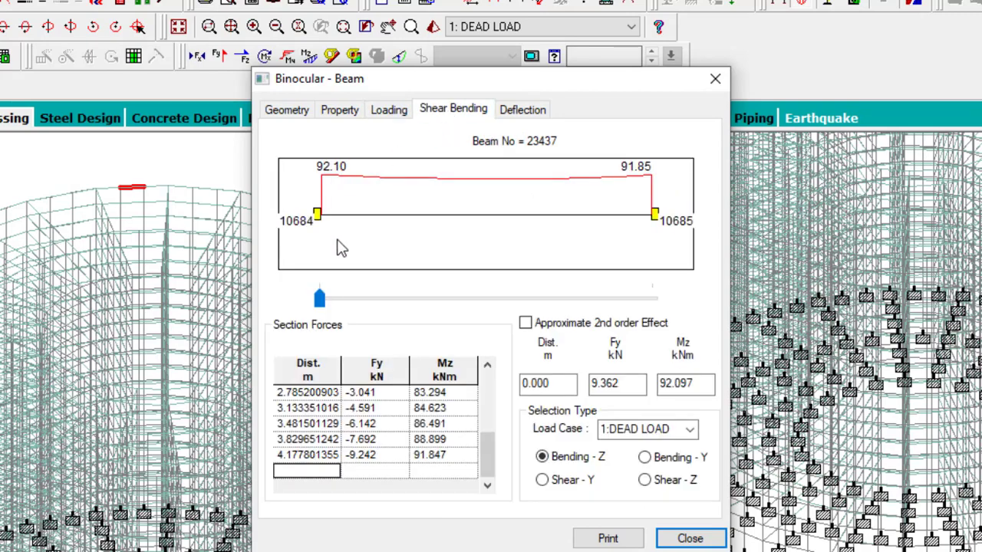
Examine the beam's Shear-Y diagram under DEAD LOAD together with its length and section geometry
left_click_drag(485, 87, 673, 50)
left_click(730, 442)
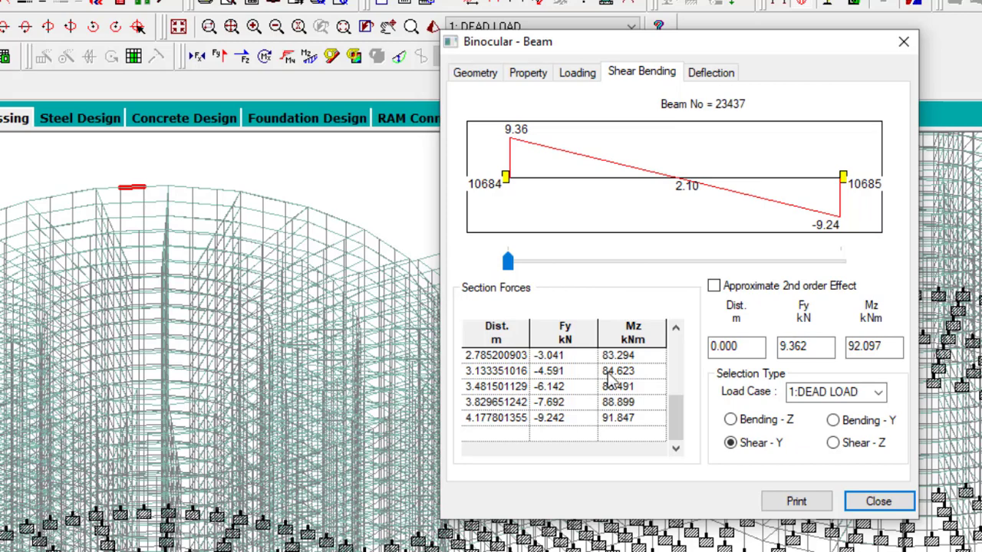
left_click(489, 79)
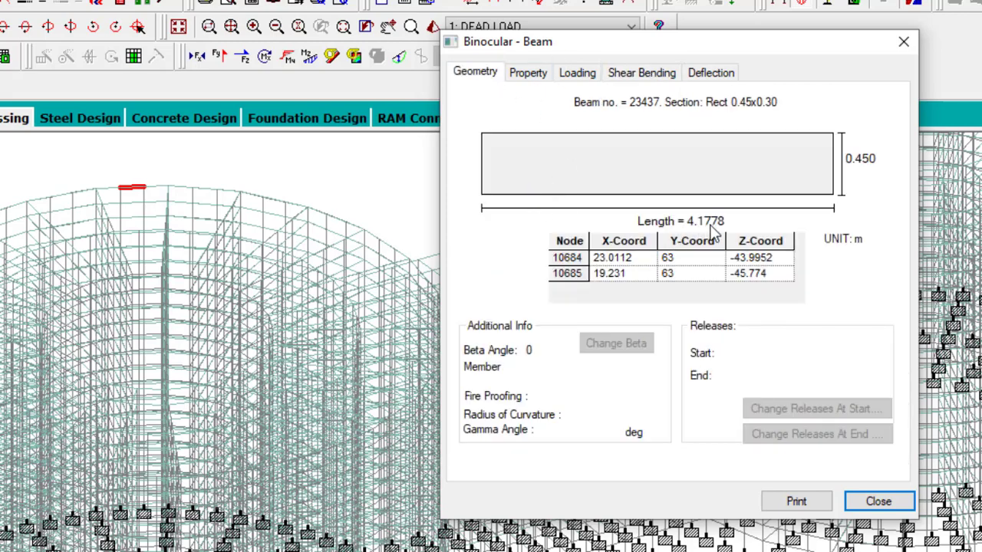
left_click(641, 73)
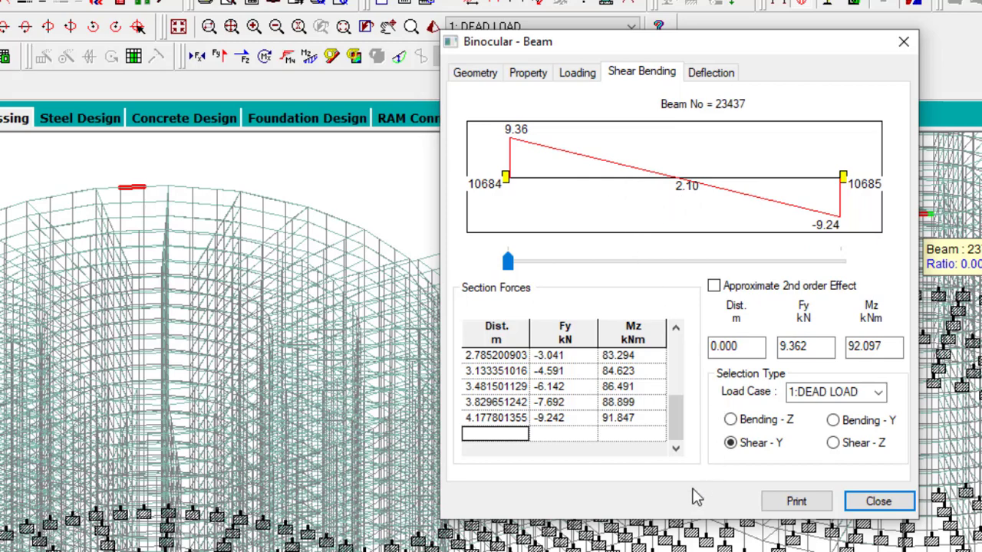
left_click(490, 77)
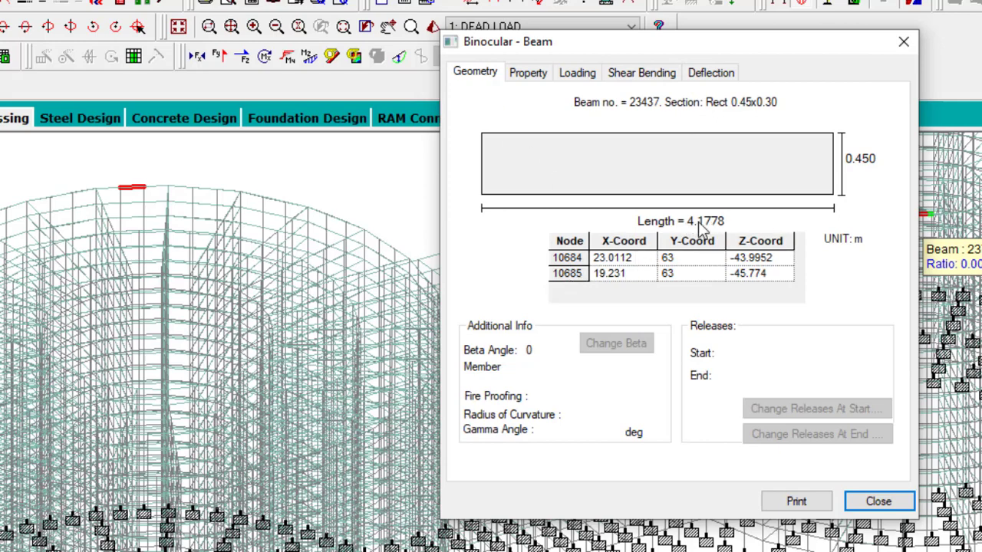
left_click(633, 75)
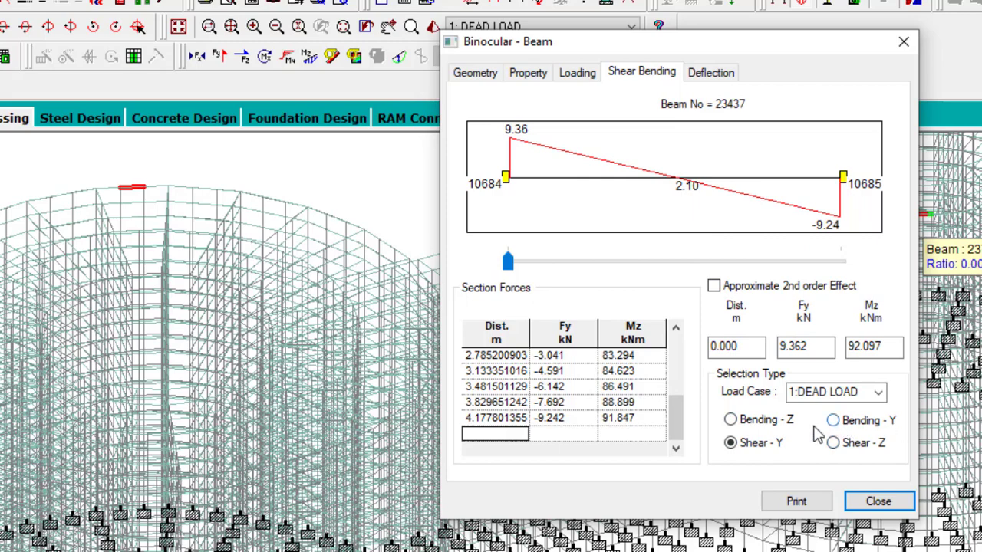
Compare the beam's Bending-Z, Bending-Y and Shear-Z diagrams for the DEAD LOAD case
left_click(730, 419)
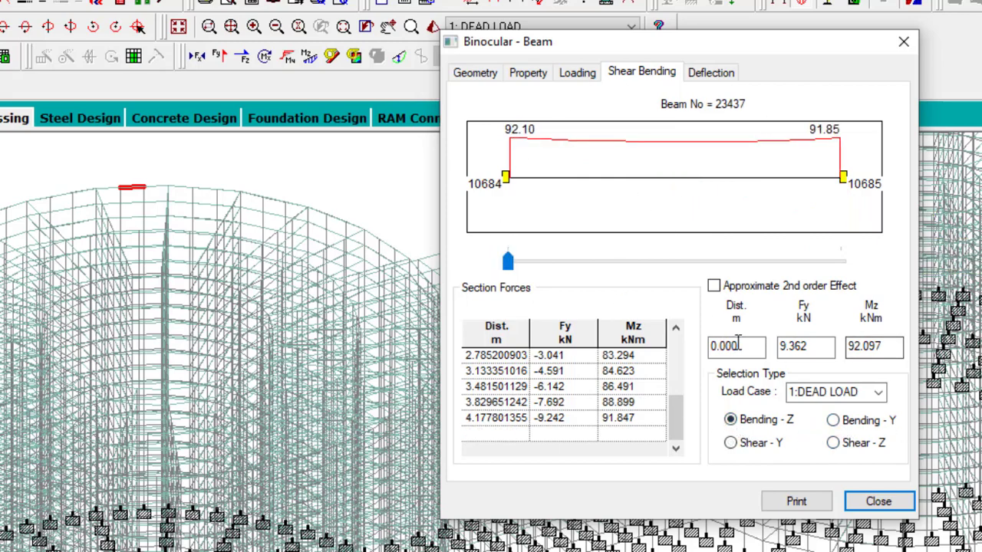
left_click(833, 421)
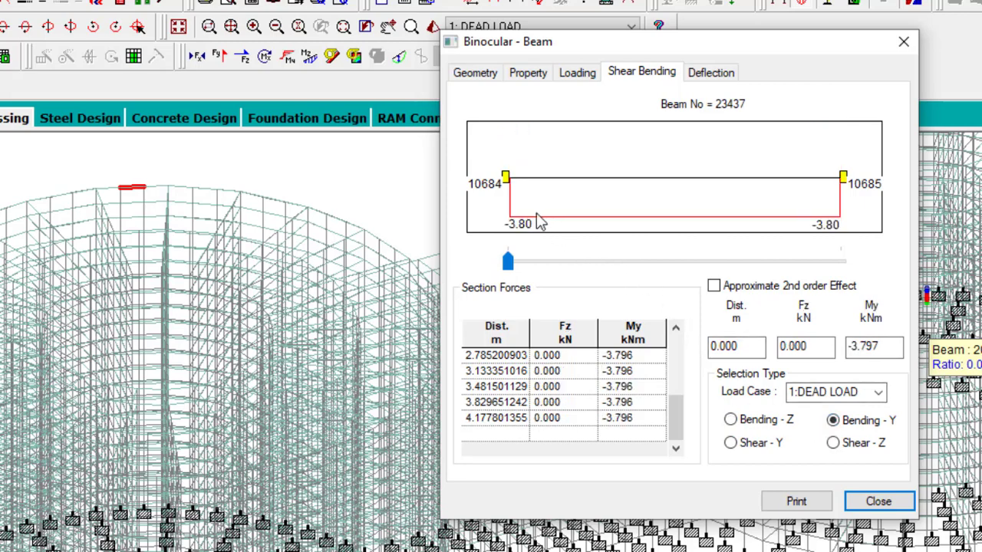
left_click(730, 420)
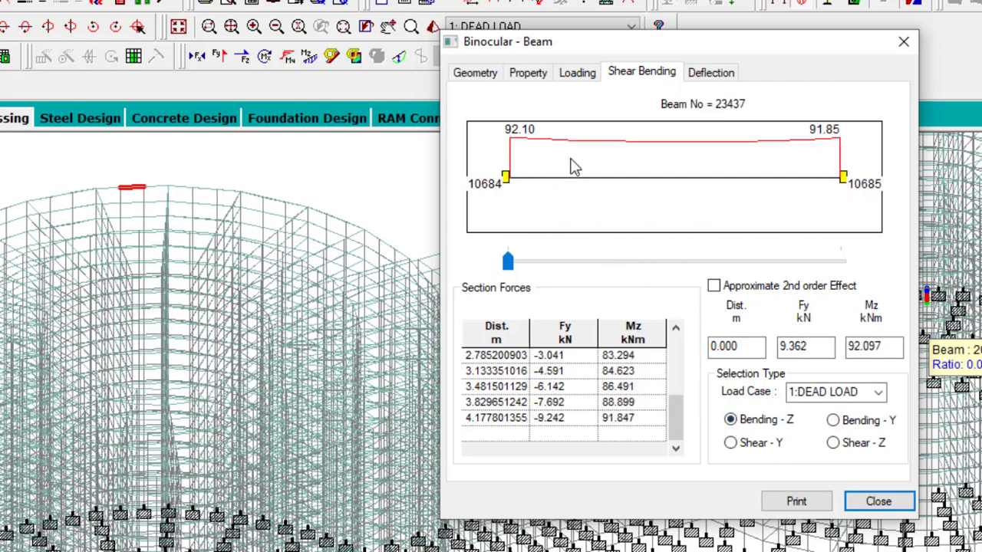
left_click(833, 443)
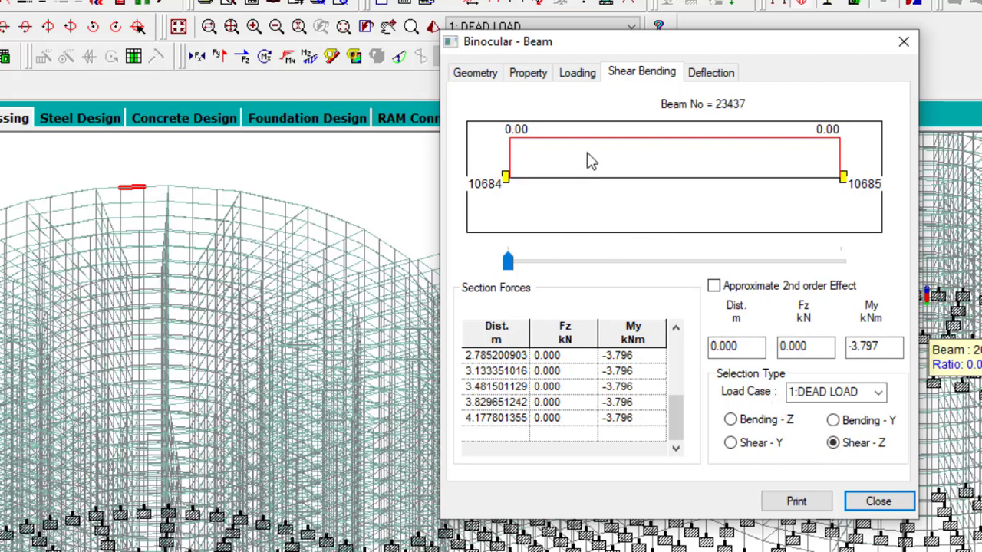
Check the beam's global deflection in the X direction, and close the beam details
left_click(707, 72)
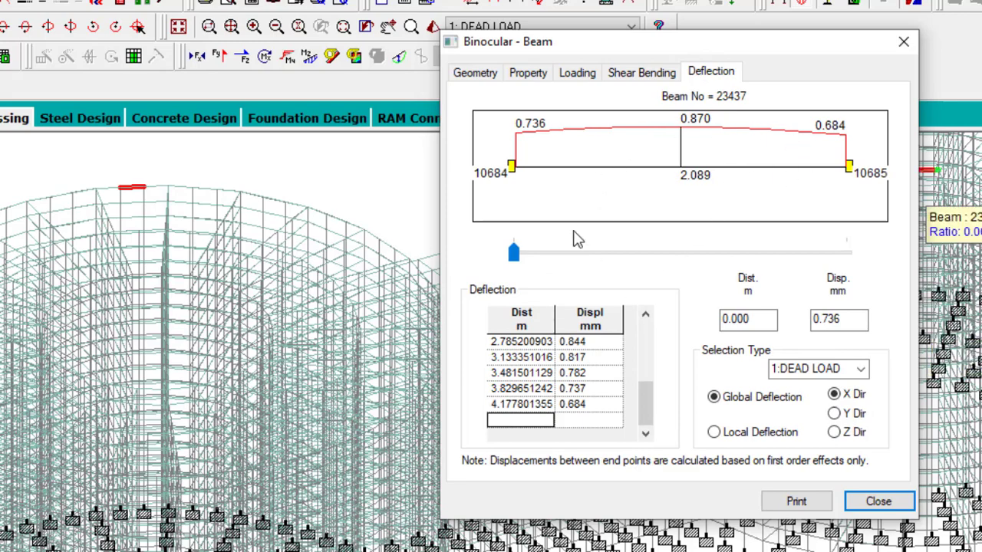
left_click(902, 44)
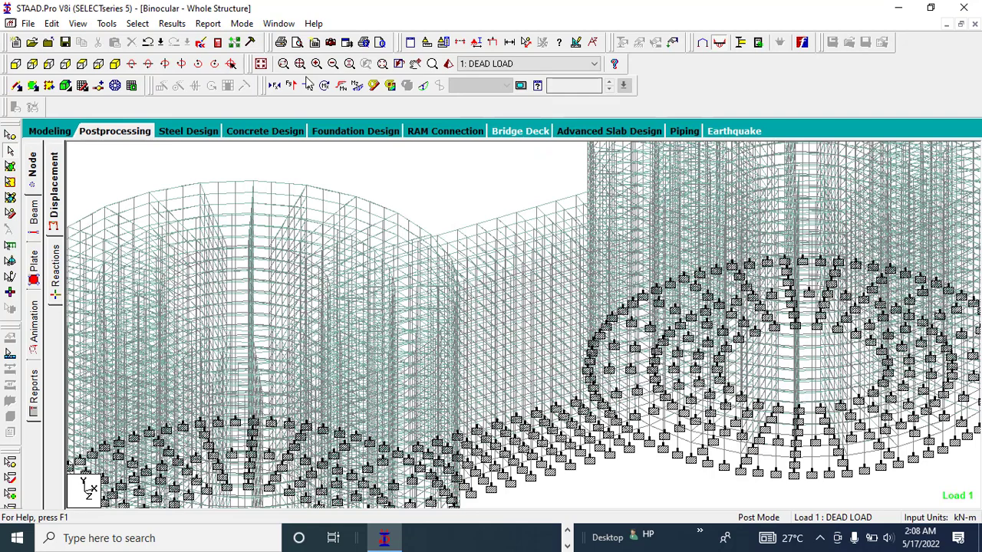
Display the Shear Y diagram and annotate the shear values at the ends of all beams, keeping the annotation dialog clear of the model
left_click(291, 85)
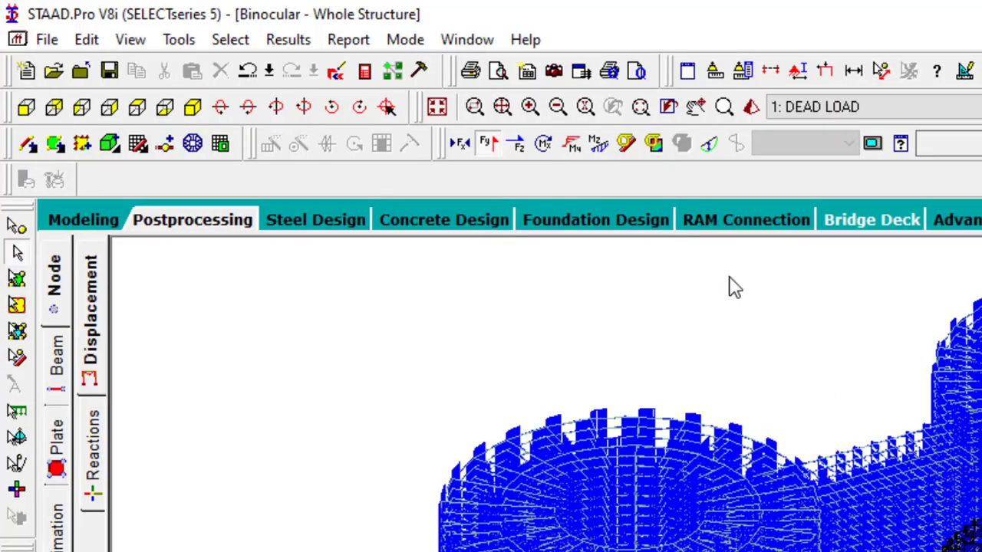
left_click(305, 45)
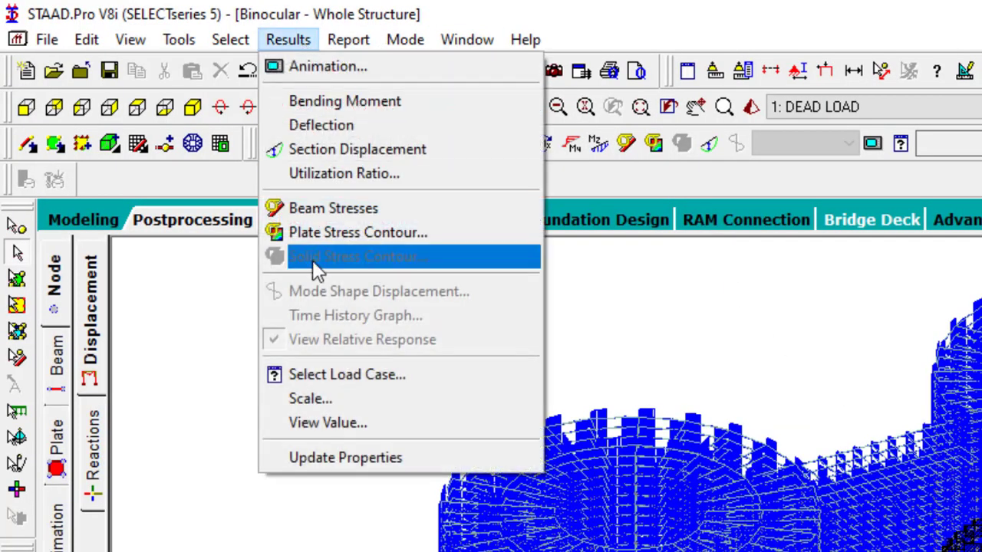
left_click(319, 421)
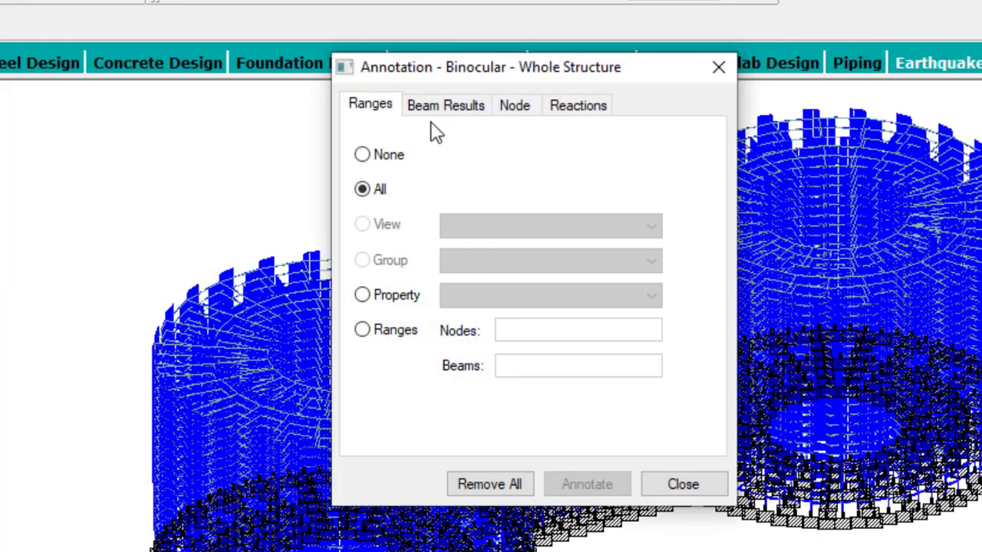
left_click(445, 108)
left_click(376, 225)
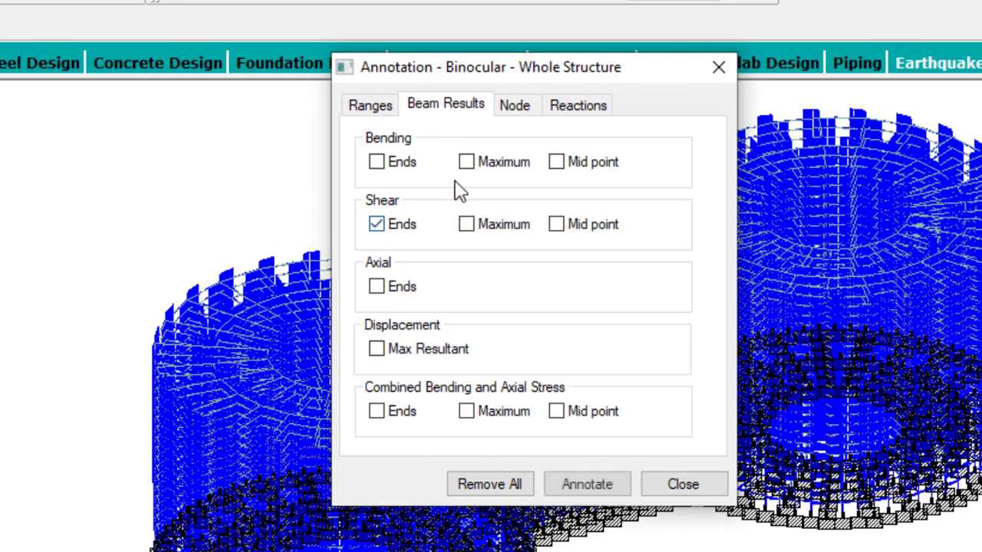
left_click(584, 485)
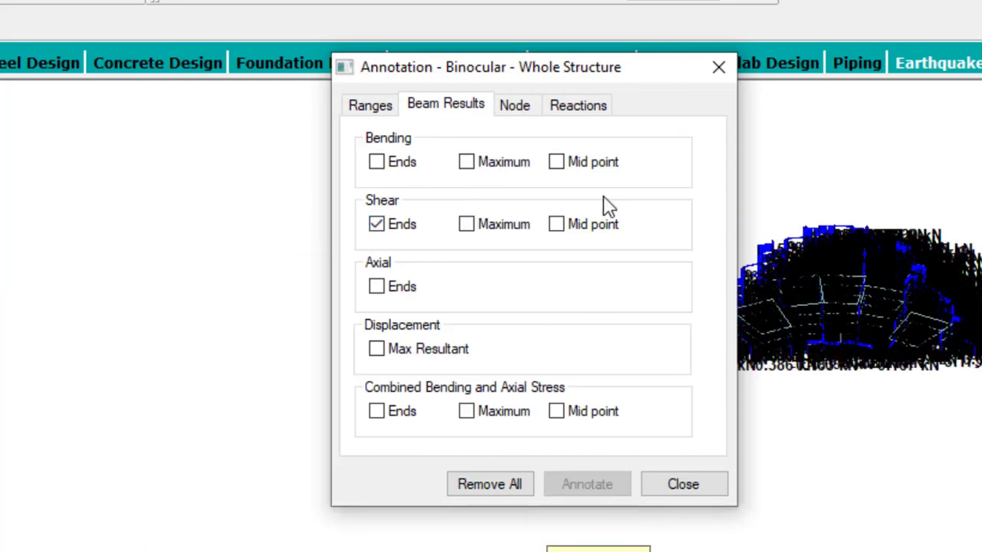
mouse_move(486, 72)
left_mouse_down()
mouse_move(258, 55)
mouse_move(191, 83)
mouse_move(149, 75)
left_mouse_up()
key("Right")
key("Right")
key("Right")
key("Right")
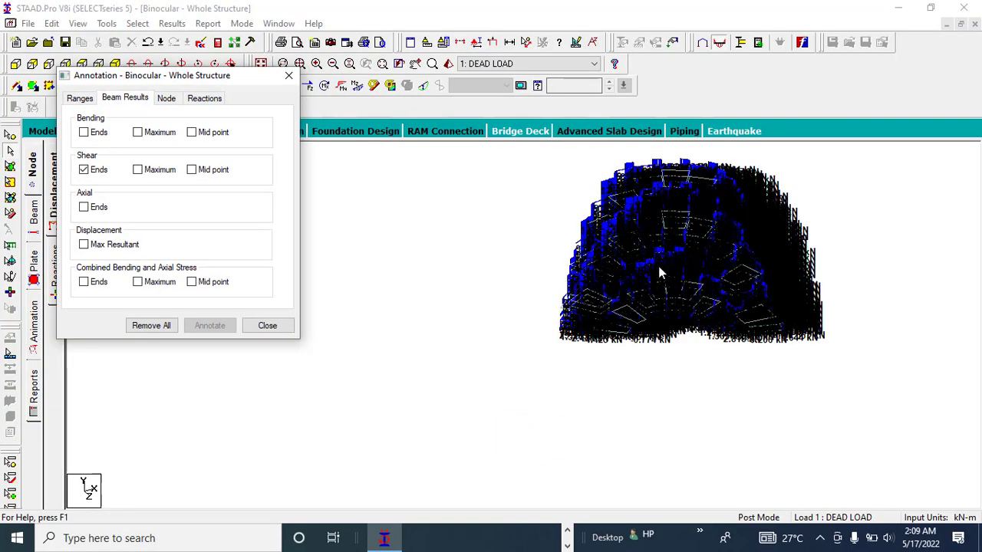
key("Right")
key("Right")
key("Right")
key("Right")
key("Right")
key("Right")
key("Right")
key("Right")
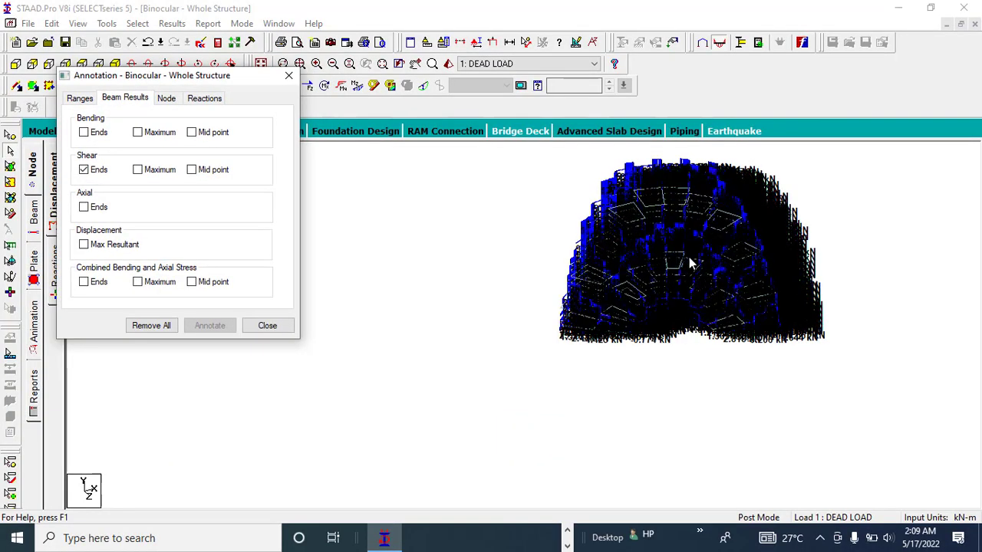
key("Right")
key("Right")
key("Right")
key("Right")
key("Right")
key("Right")
key("Right")
key("Right")
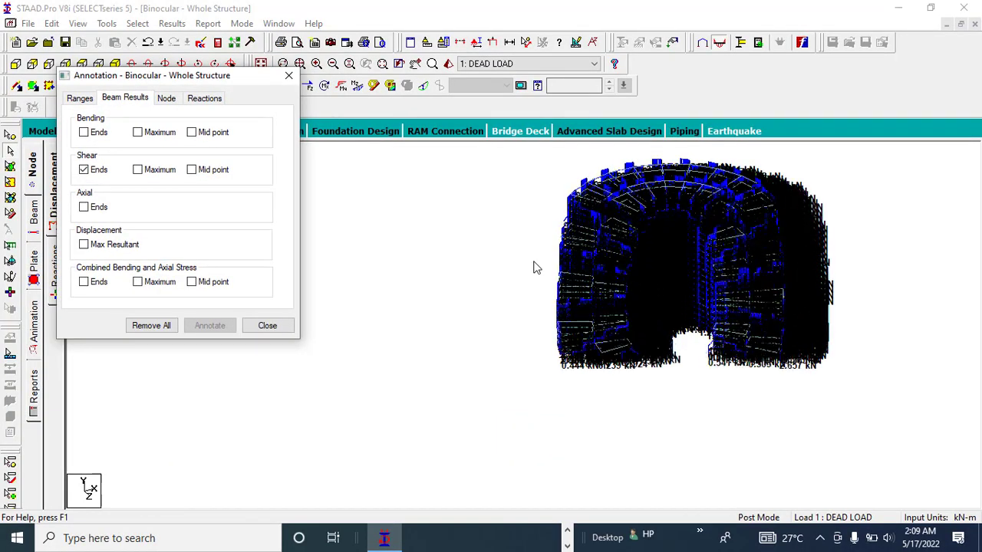
key("Right")
key("Right")
key("Right")
key("Right")
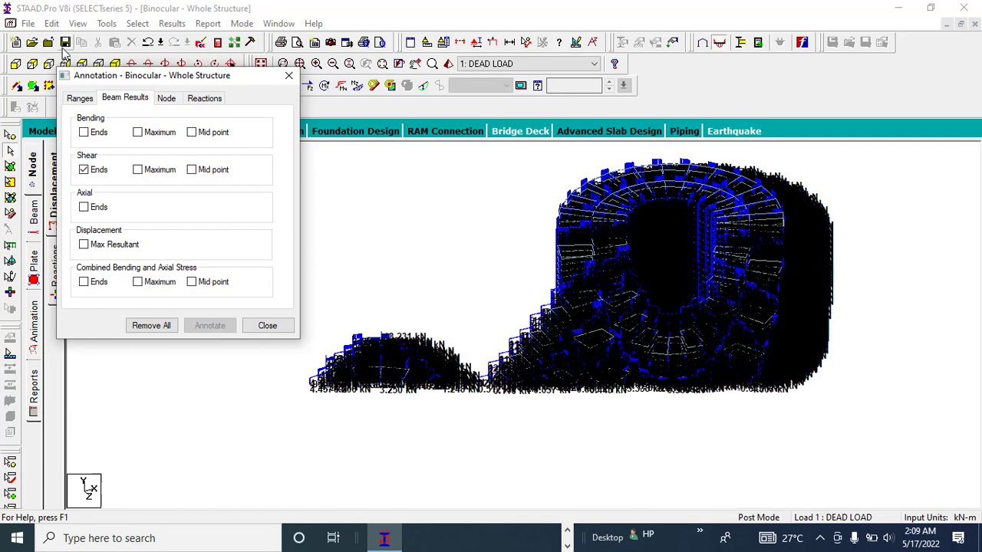
left_click_drag(122, 78, 86, 70)
key("Right")
key("Right")
key("Right")
key("Right")
key("Right")
key("Right")
key("Right")
key("Right")
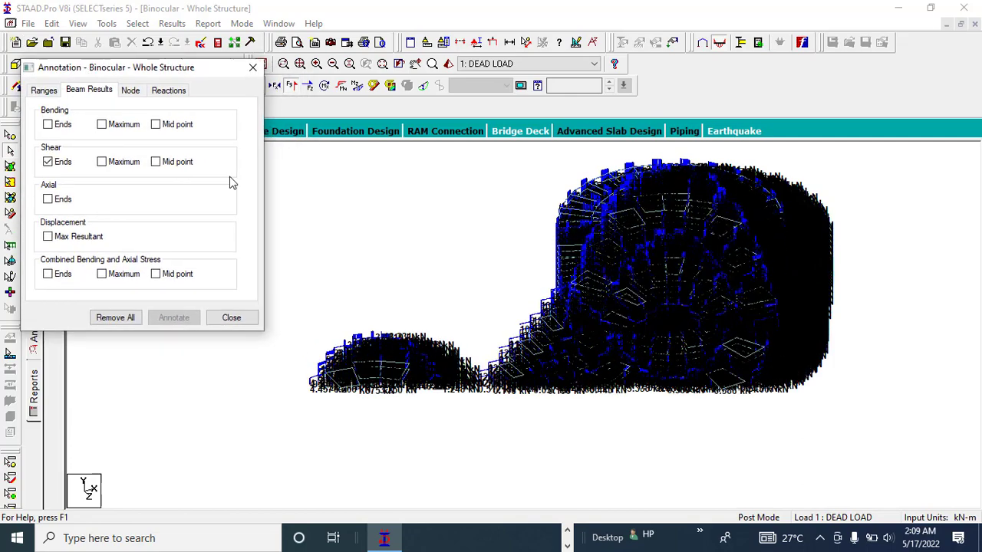
key("Right")
key("Right")
key("Right")
key("Right")
key("Right")
key("Right")
key("Right")
key("Right")
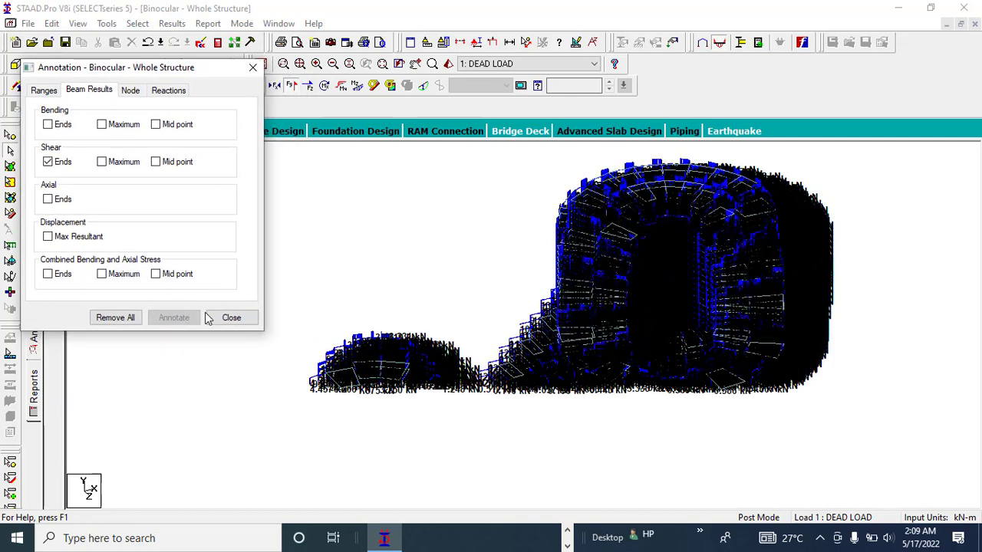
key("Right")
key("Right")
key("Right")
key("Right")
key("Right")
key("Right")
key("Right")
key("Right")
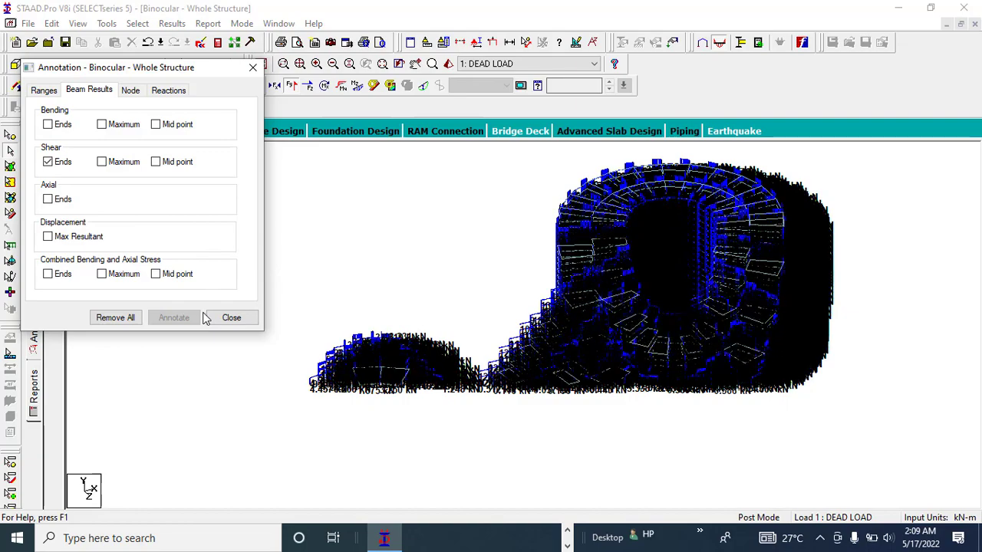
key("Right")
key("Right")
key("Right")
key("Right")
key("Right")
key("Right")
key("Right")
key("Right")
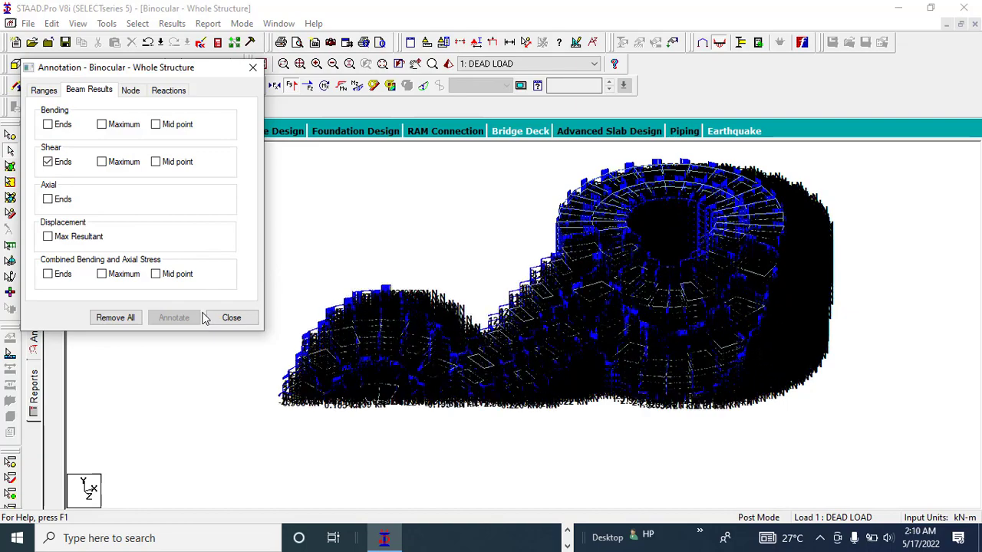
Remove the shear end-value annotations from all beams
left_click(48, 161)
left_click(171, 323)
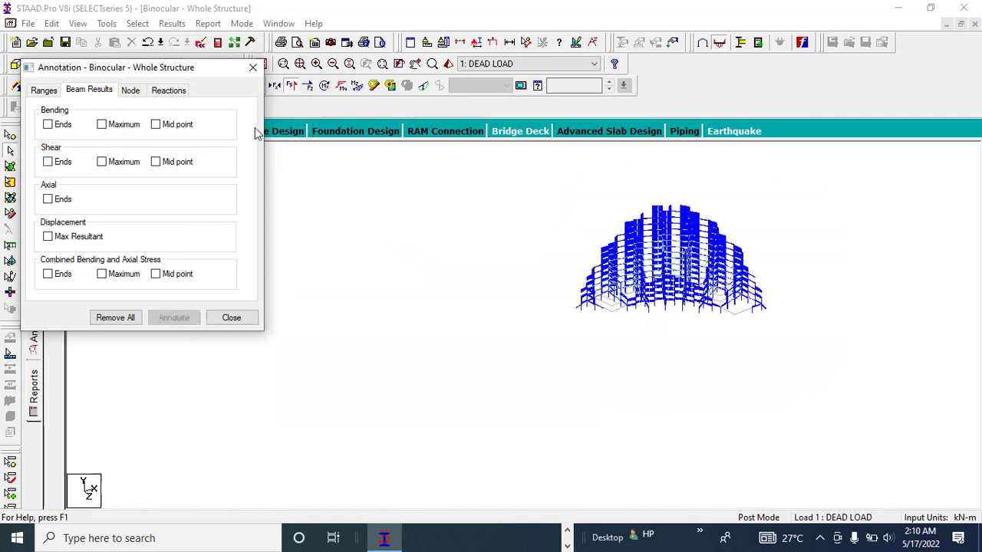
Dismiss the annotation dialog and check the DEAD LOAD Bending-Z diagram of the top beam where the front cylinder meets the connecting block
left_click(253, 67)
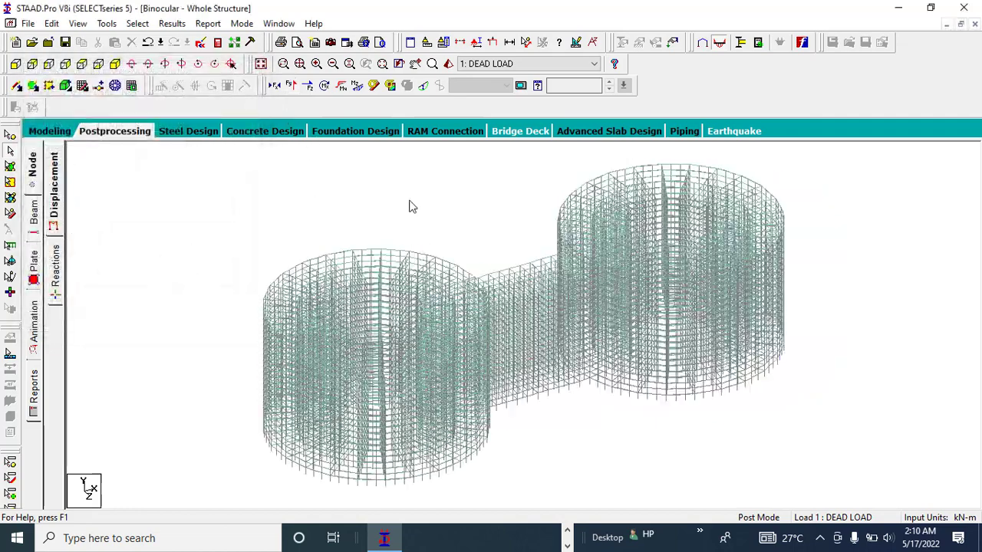
scroll(562, 311, "up", 2)
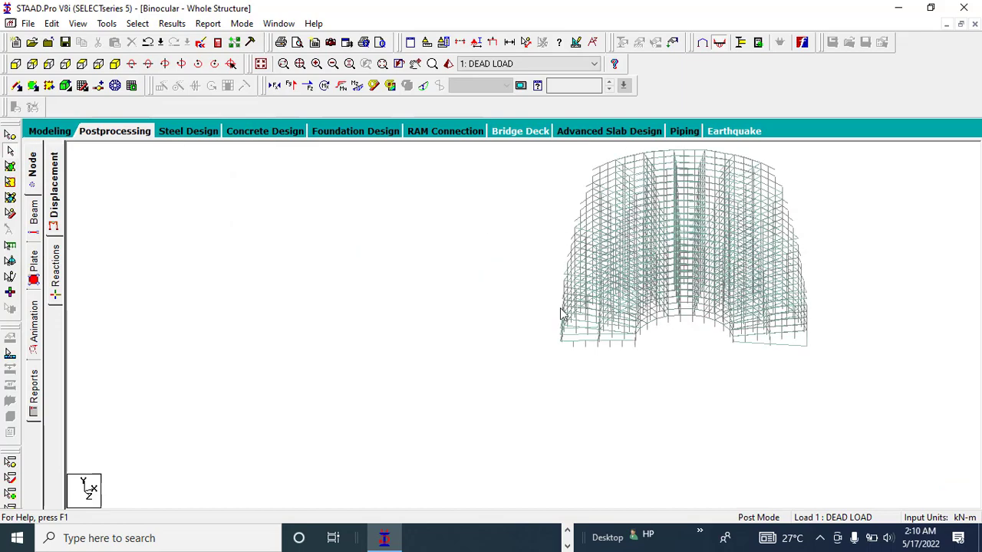
scroll(622, 246, "up", 1)
scroll(475, 263, "up", 1)
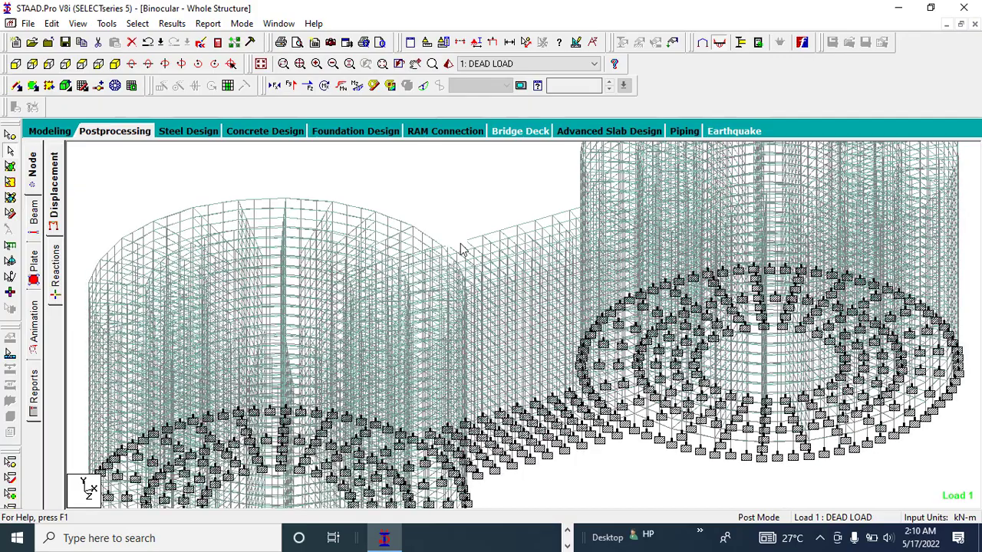
double_click(463, 250)
left_click(464, 124)
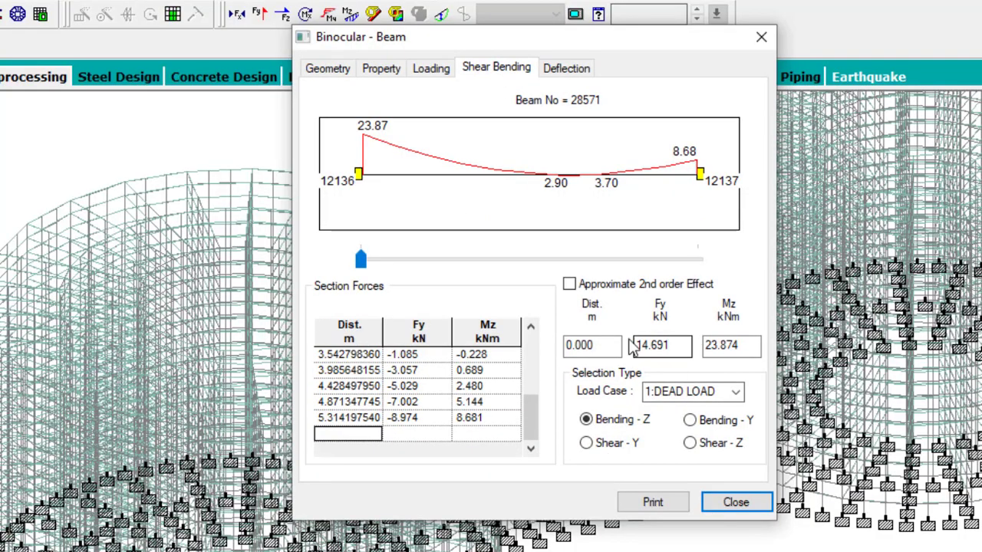
left_click(729, 501)
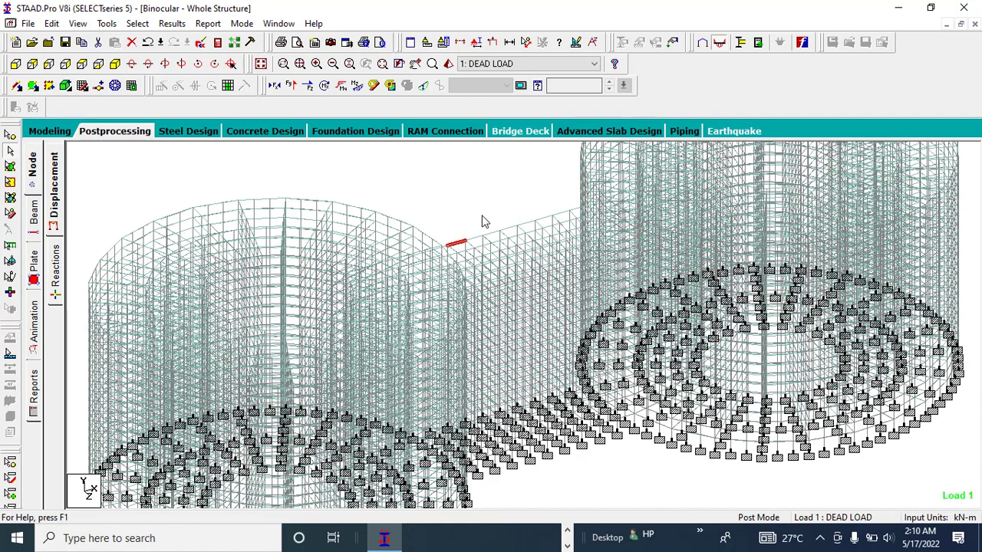
scroll(512, 288, "down", 3)
scroll(474, 285, "down", 2)
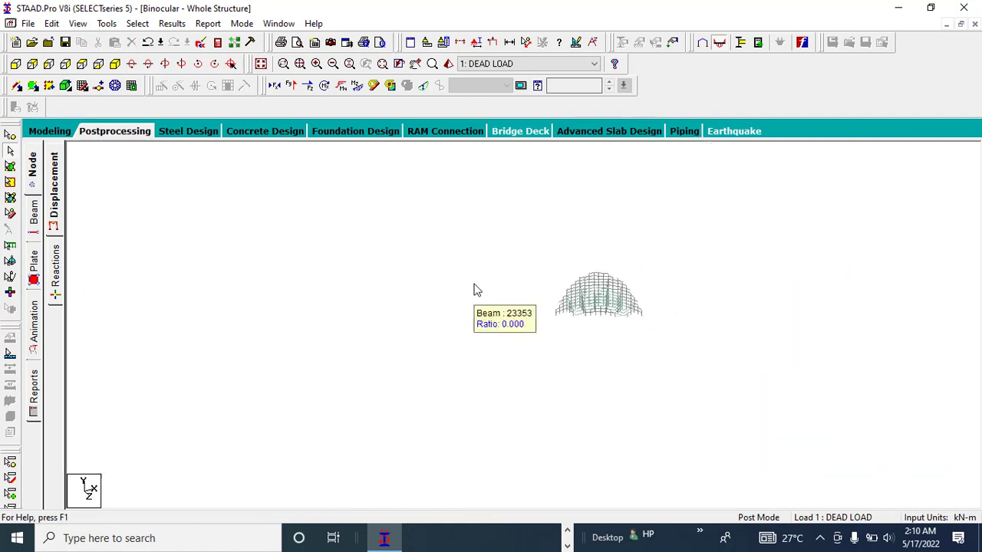
middle_click_drag(398, 270, 456, 249)
scroll(455, 248, "up", 4)
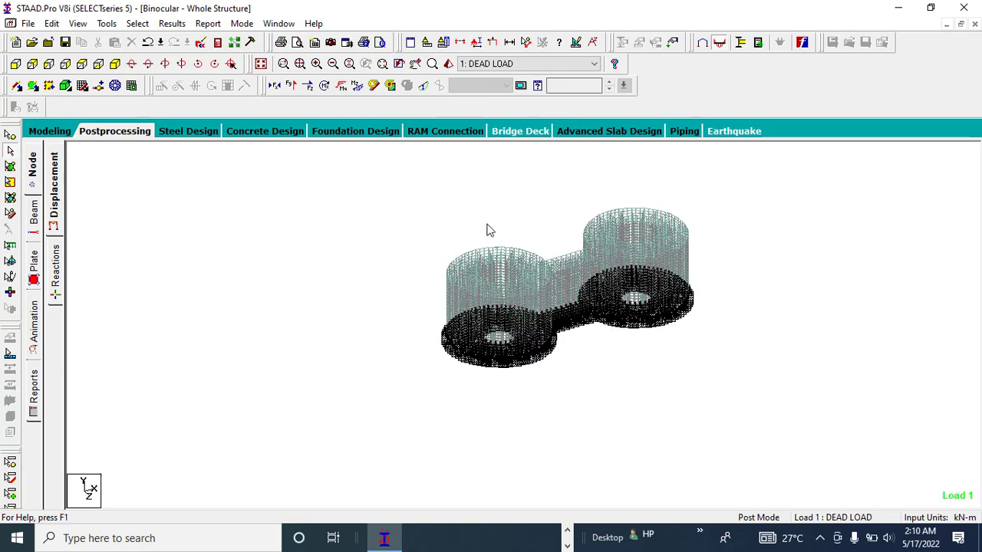
scroll(489, 228, "up", 3)
middle_click_drag(483, 229, 364, 276)
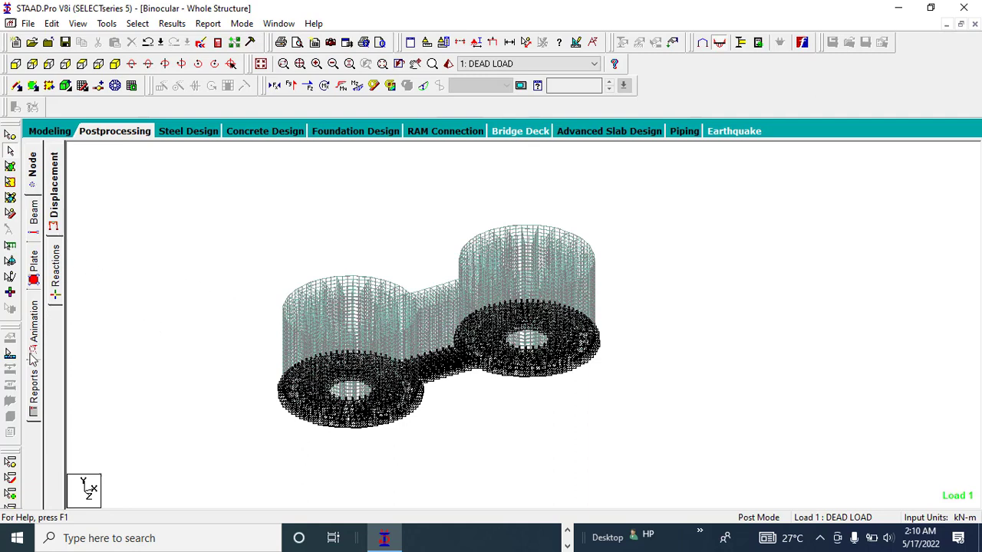
Return to the modeling mode and open the concrete design settings for the whole structure
left_click(43, 132)
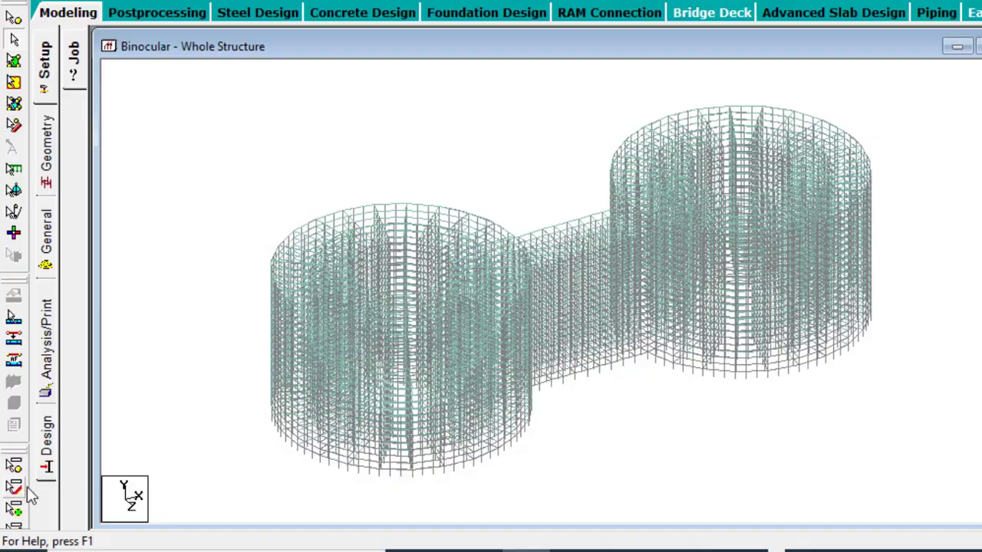
left_click(47, 437)
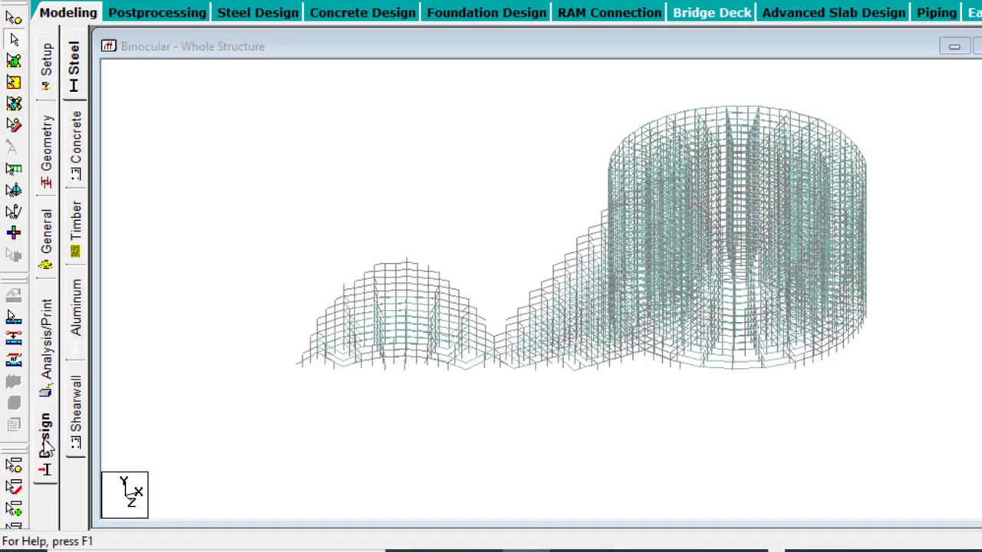
left_click(76, 149)
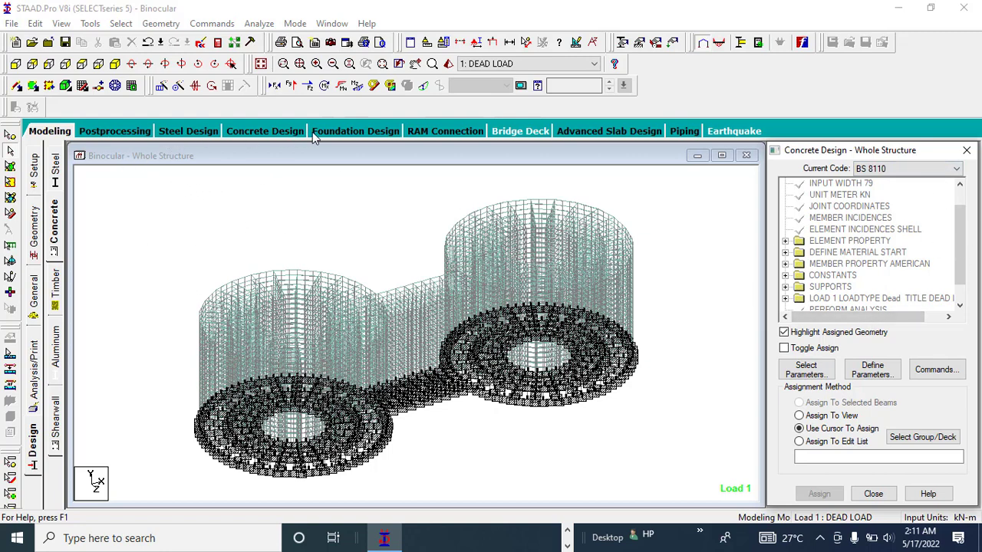
Open the Binocular model in STAAD.Pro RC Designer, compare it with the STAAD.Pro window, and close RC Designer
left_click(261, 132)
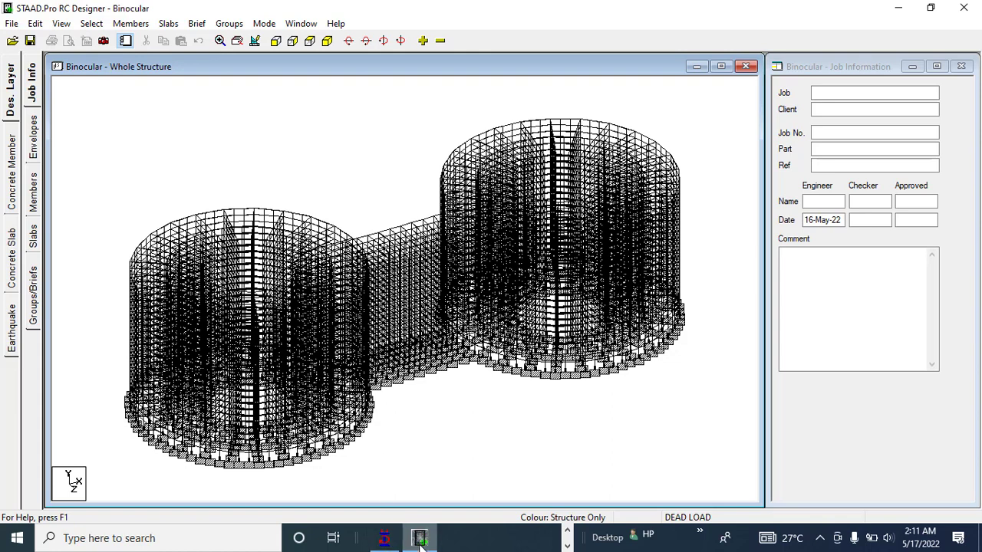
mouse_move(426, 538)
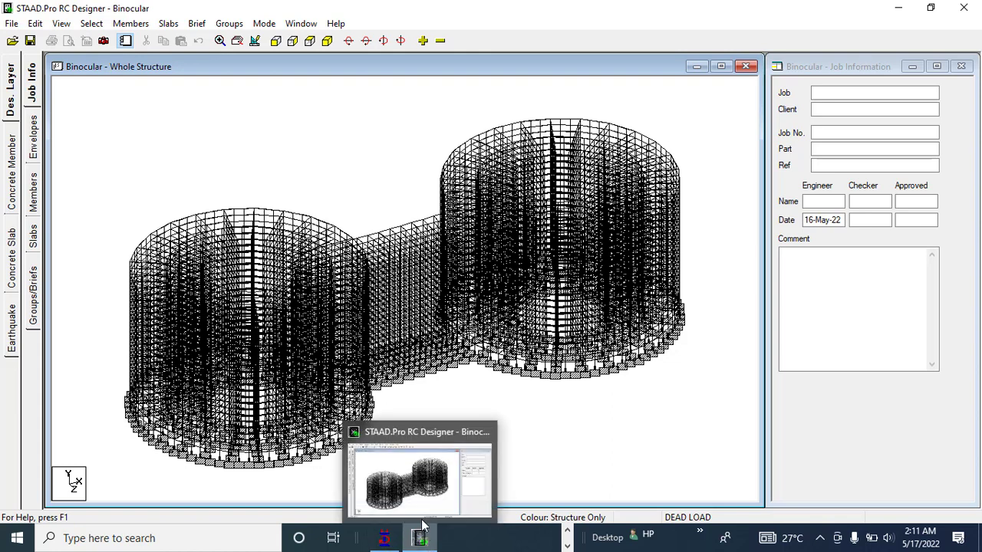
mouse_move(384, 537)
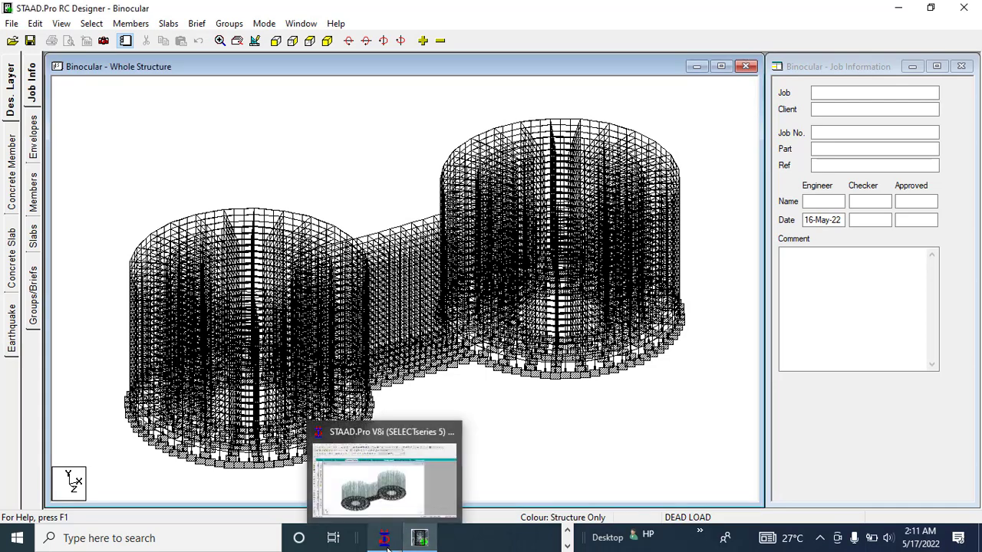
left_click(393, 500)
mouse_move(419, 537)
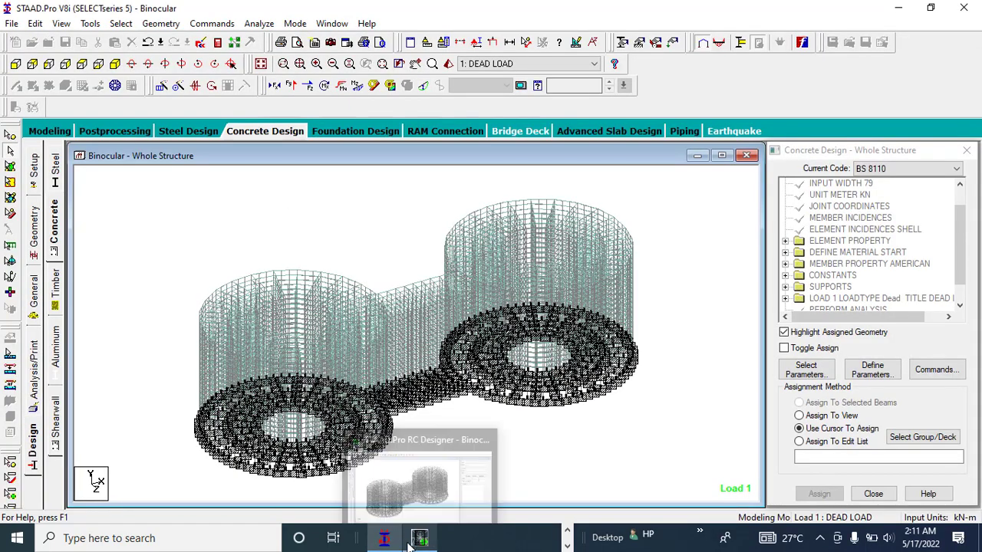
left_click(405, 499)
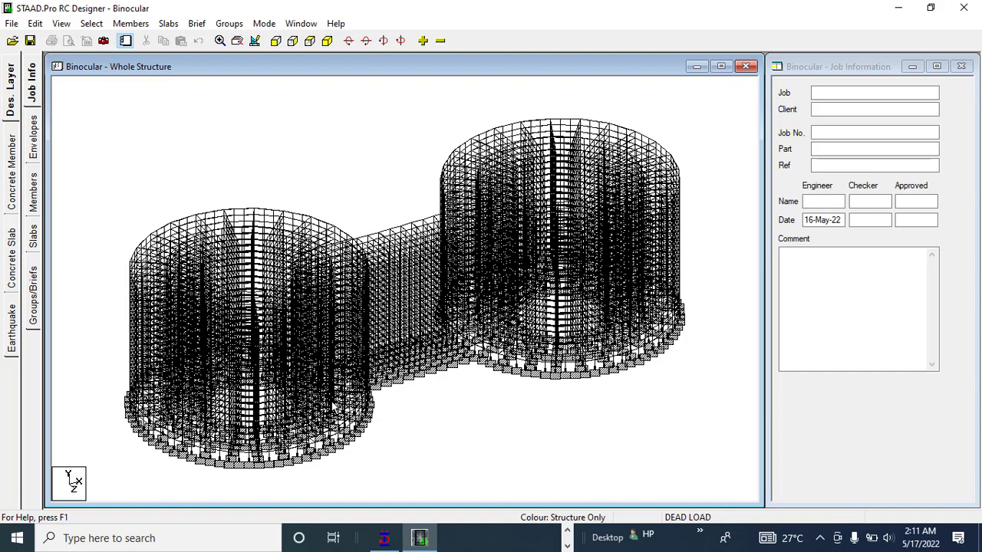
left_click(963, 8)
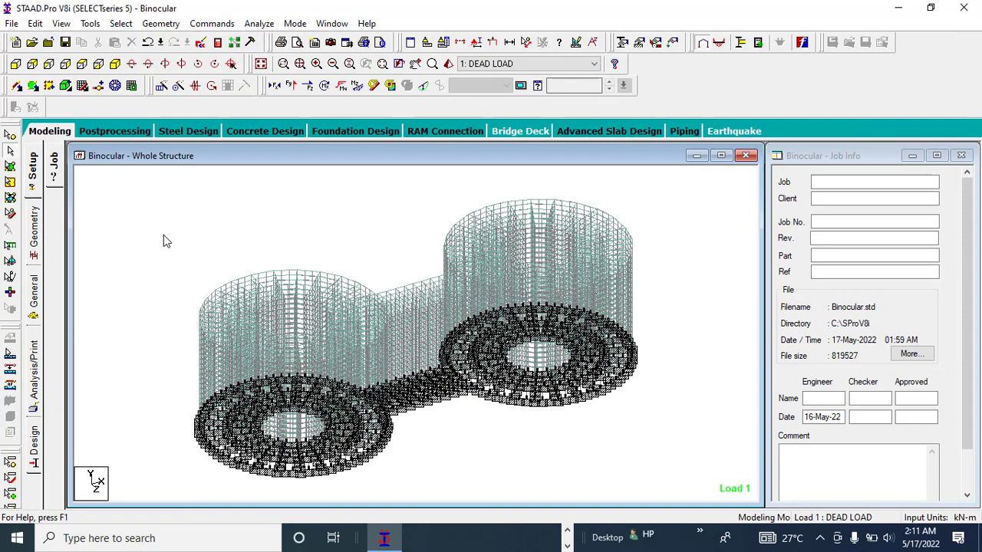
left_click(163, 235)
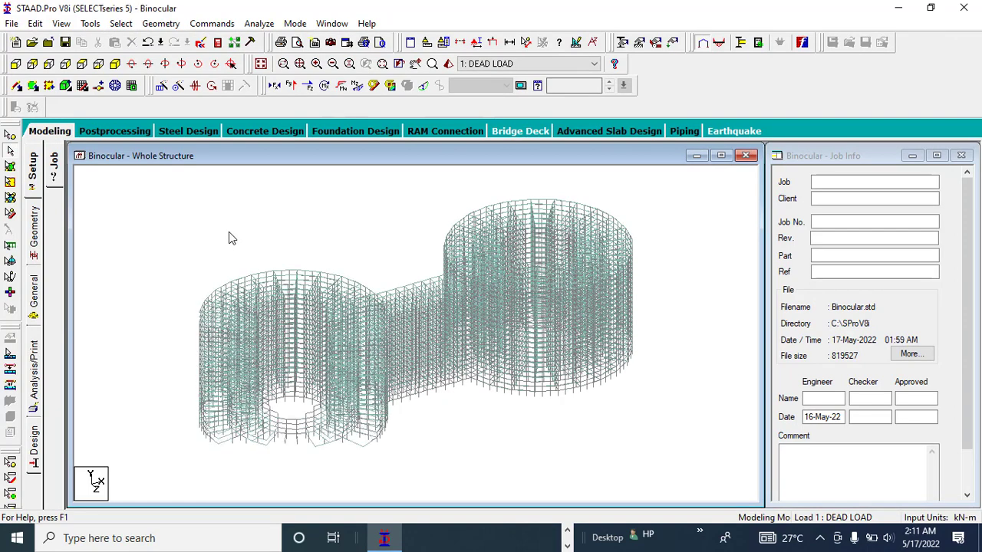